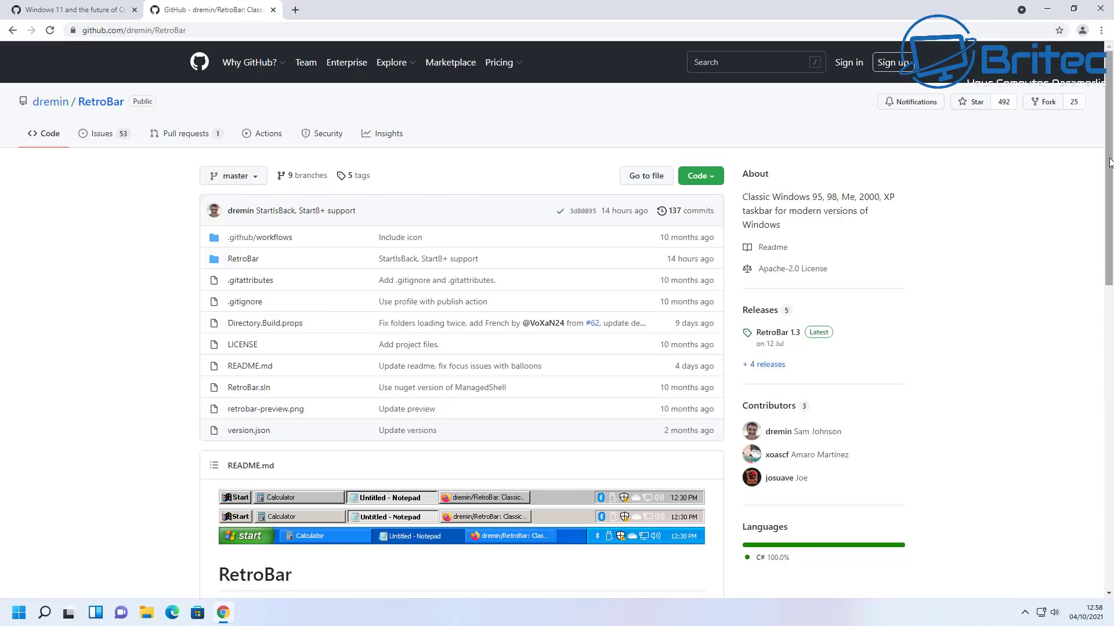
Scroll the dremin/RetroBar repository page down to reach its Releases link
{"action": "left_click_drag", "start_coordinate": [1110, 163], "coordinate": [1112, 223]}
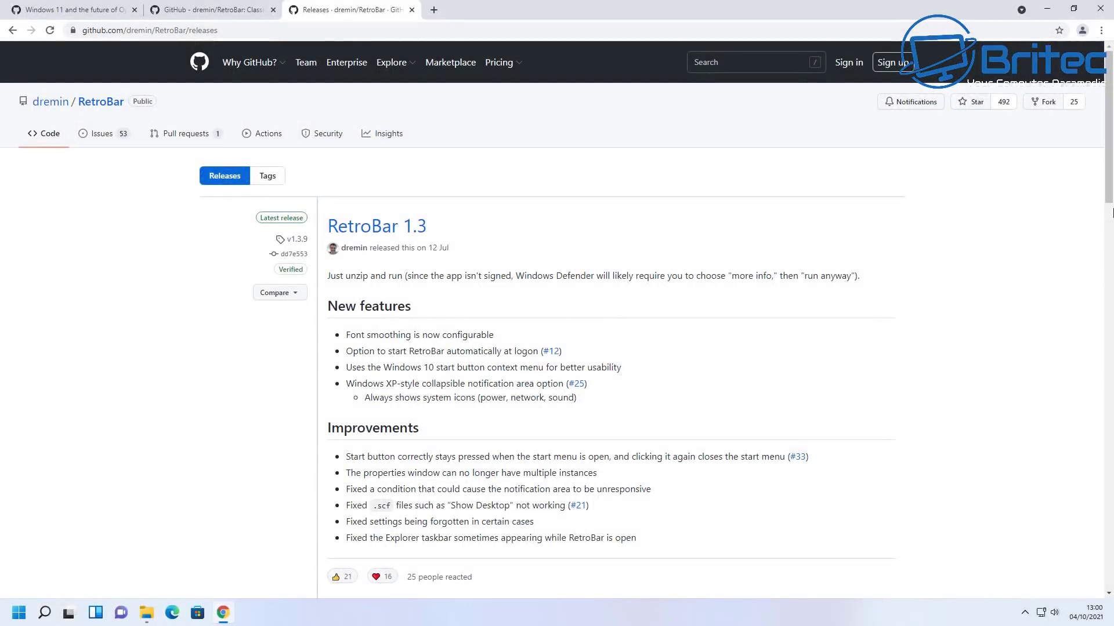
Download RetroBar.zip from the RetroBar 1.3 release assets
{"action": "scroll", "coordinate": [1112, 167], "scroll_direction": "down", "scroll_amount": 5}
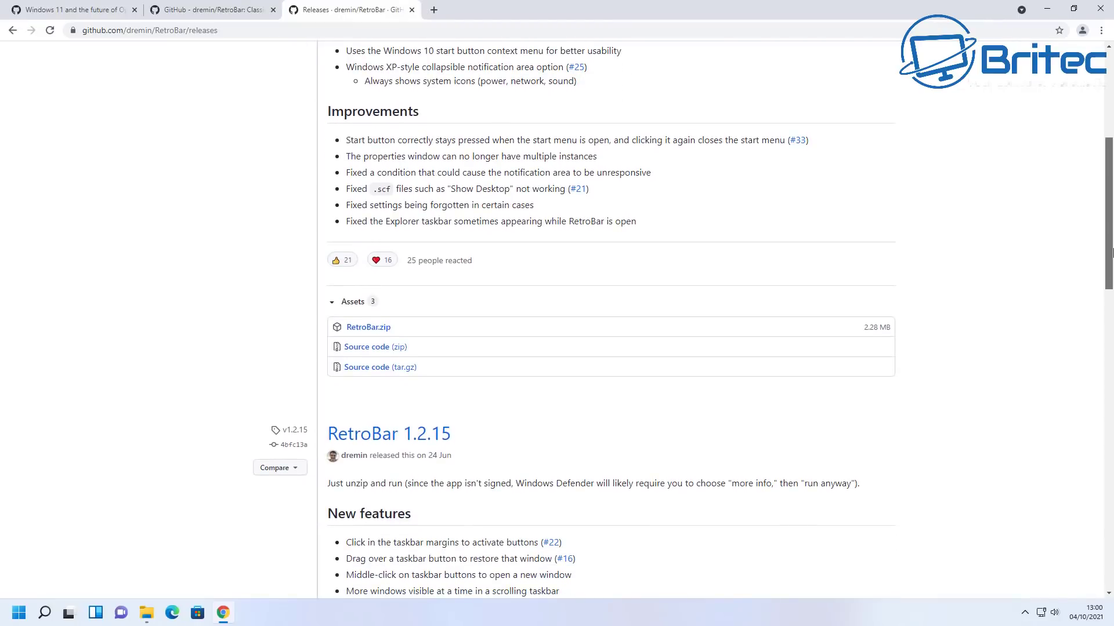
{"action": "left_click", "coordinate": [368, 328]}
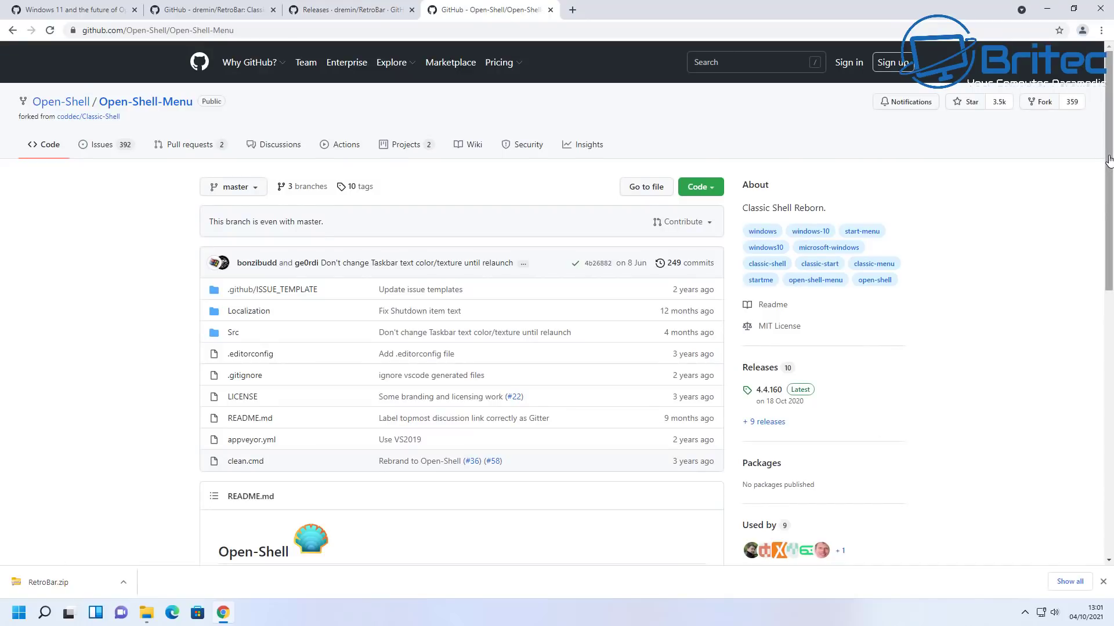
Download OpenShellSetup_4_4_160.exe from the Open-Shell-Menu 4.4.160 release assets
{"action": "left_click_drag", "start_coordinate": [1109, 159], "coordinate": [1105, 436]}
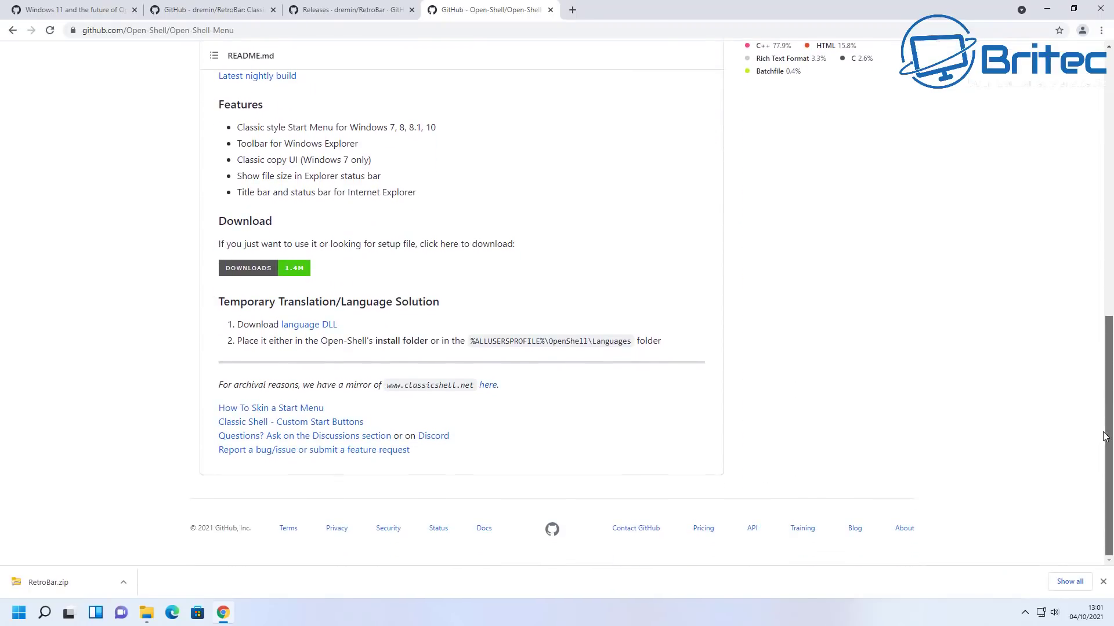
{"action": "left_click", "coordinate": [245, 272]}
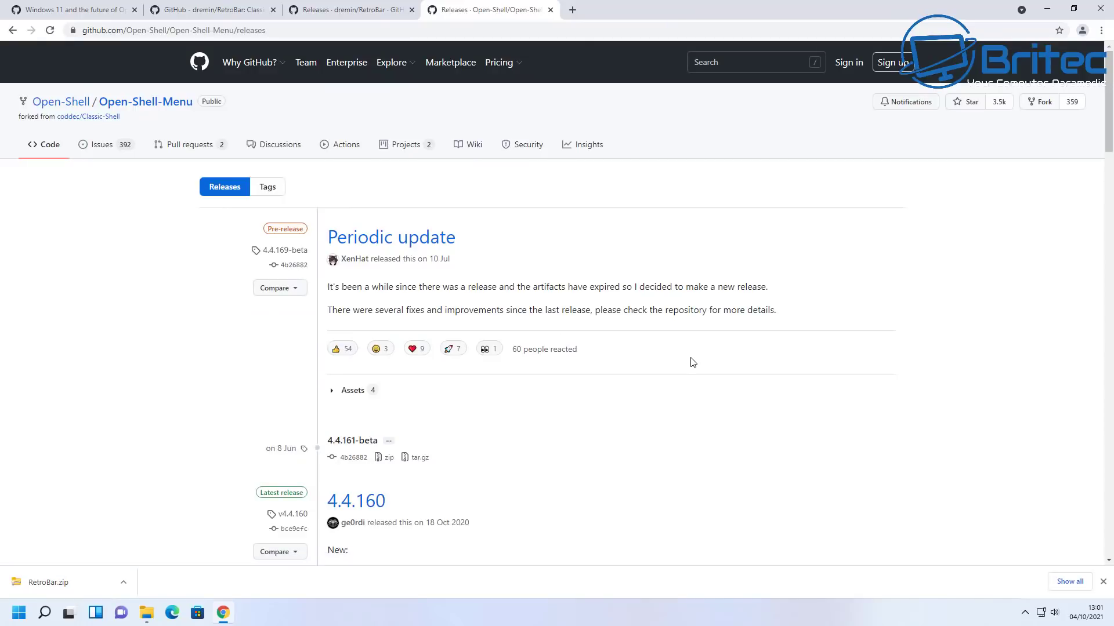
{"action": "scroll", "coordinate": [685, 375], "scroll_direction": "down", "scroll_amount": 4}
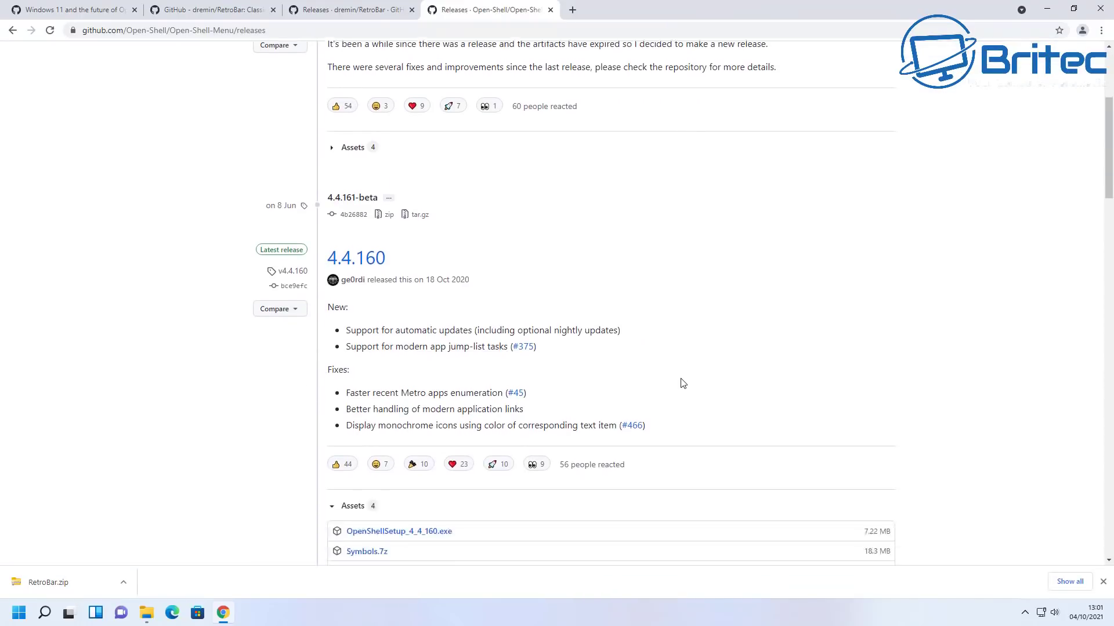
{"action": "scroll", "coordinate": [683, 383], "scroll_direction": "down", "scroll_amount": 1}
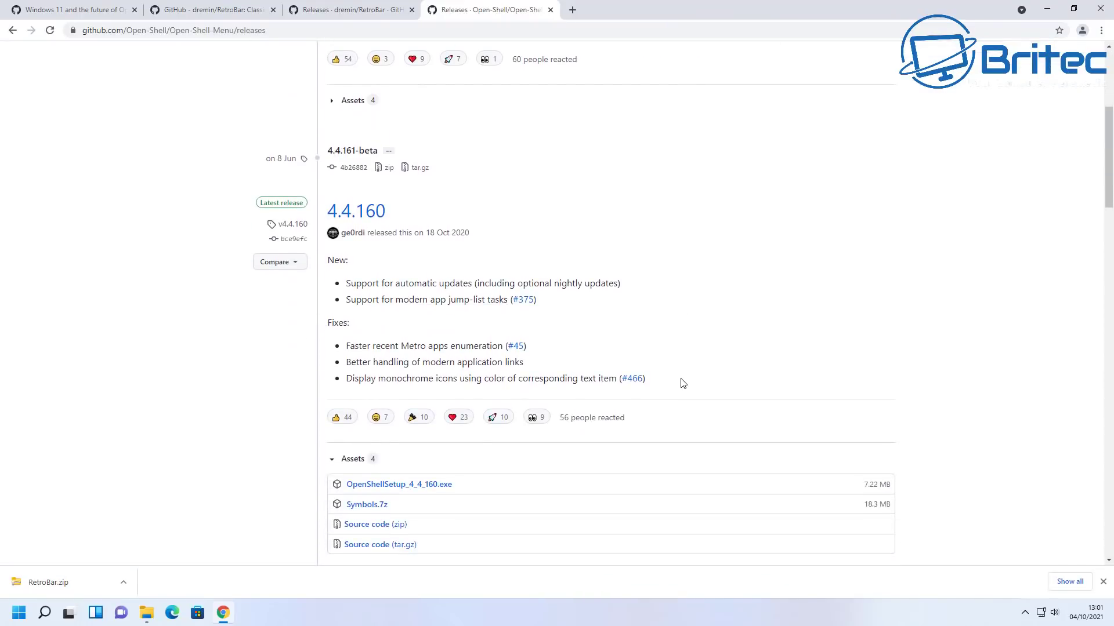
{"action": "left_click", "coordinate": [423, 490]}
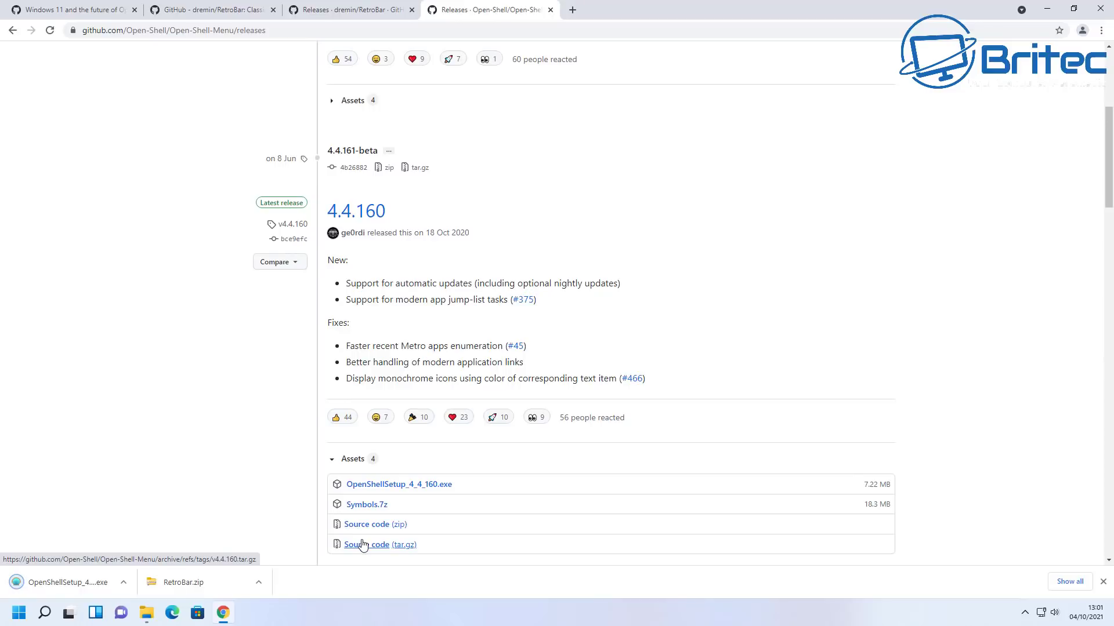
{"action": "left_click", "coordinate": [70, 582]}
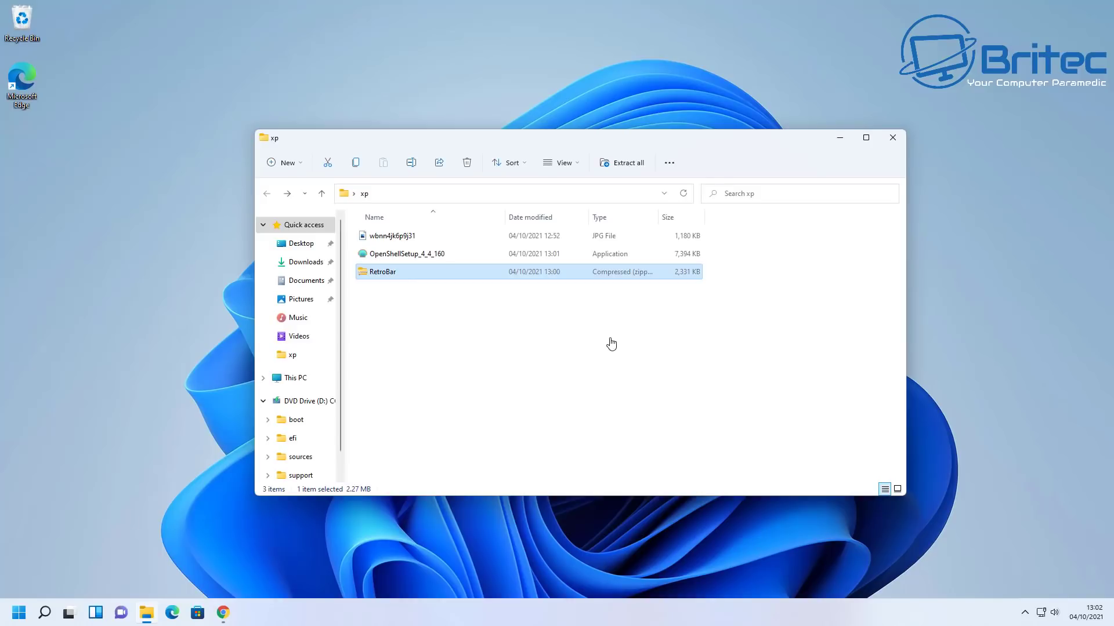
Open RetroBar.zip as an archive in 7-Zip from its extended context menu
{"action": "right_click", "coordinate": [385, 277]}
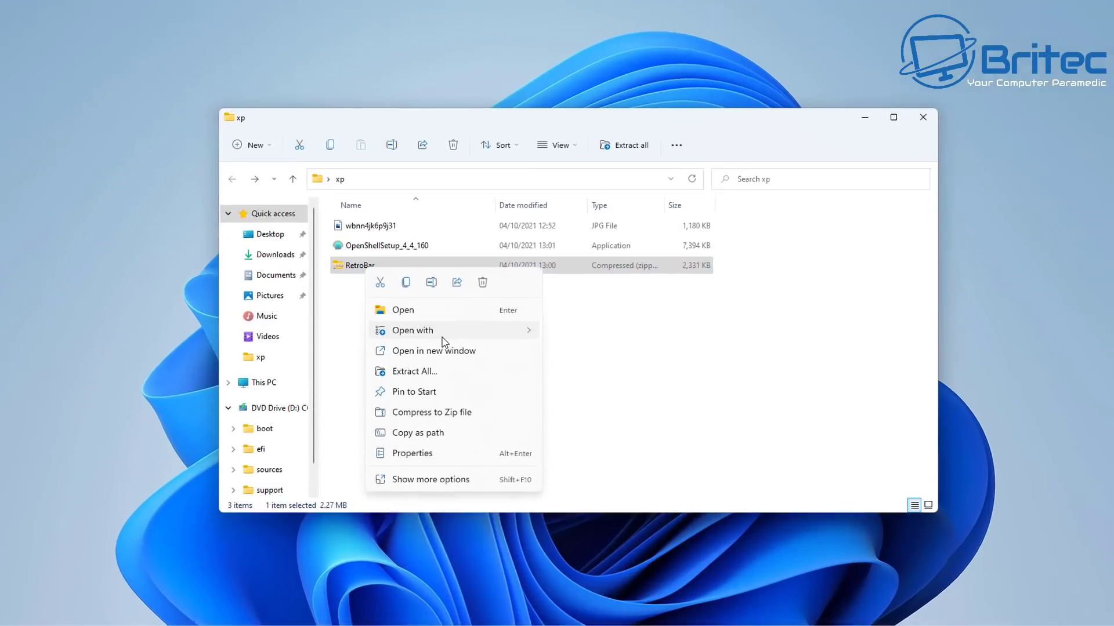
{"action": "mouse_move", "coordinate": [464, 334]}
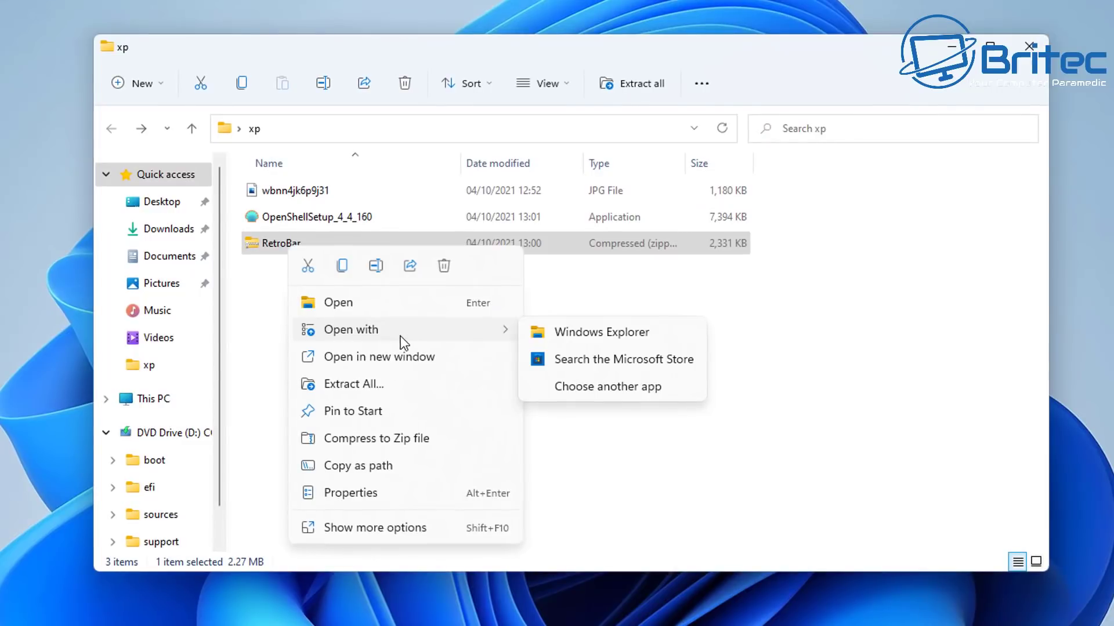
{"action": "left_click", "coordinate": [386, 528]}
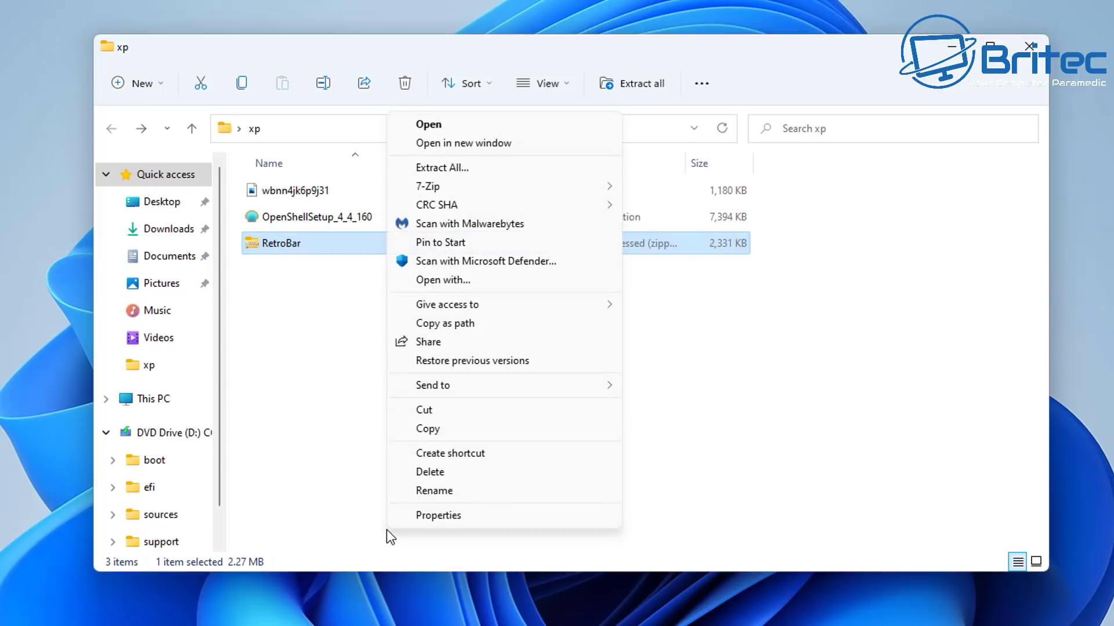
{"action": "mouse_move", "coordinate": [486, 191]}
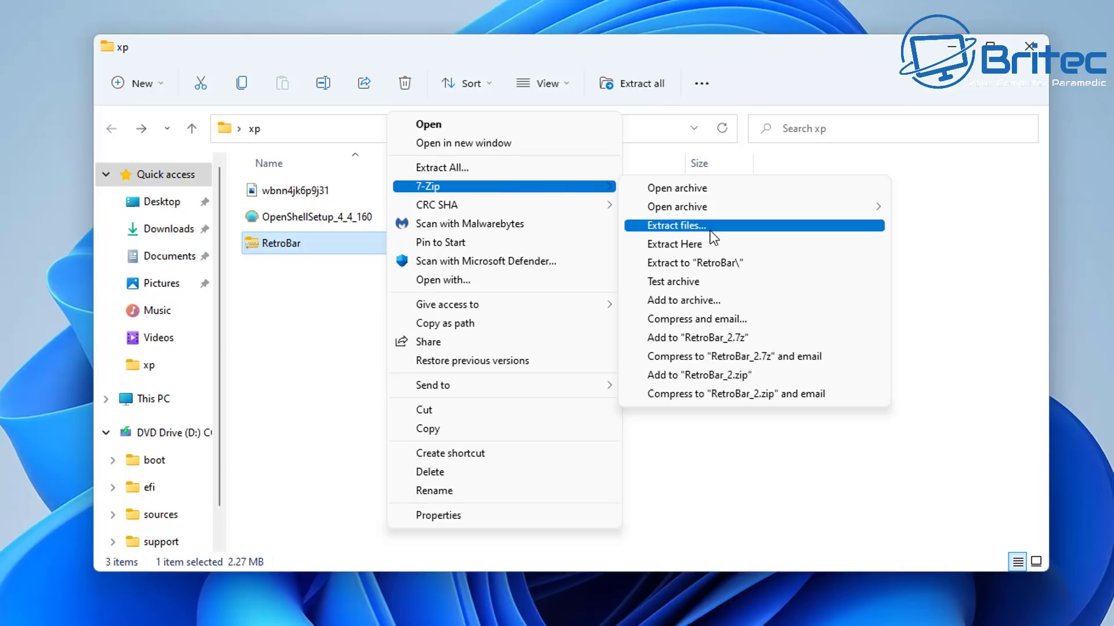
{"action": "mouse_move", "coordinate": [712, 212]}
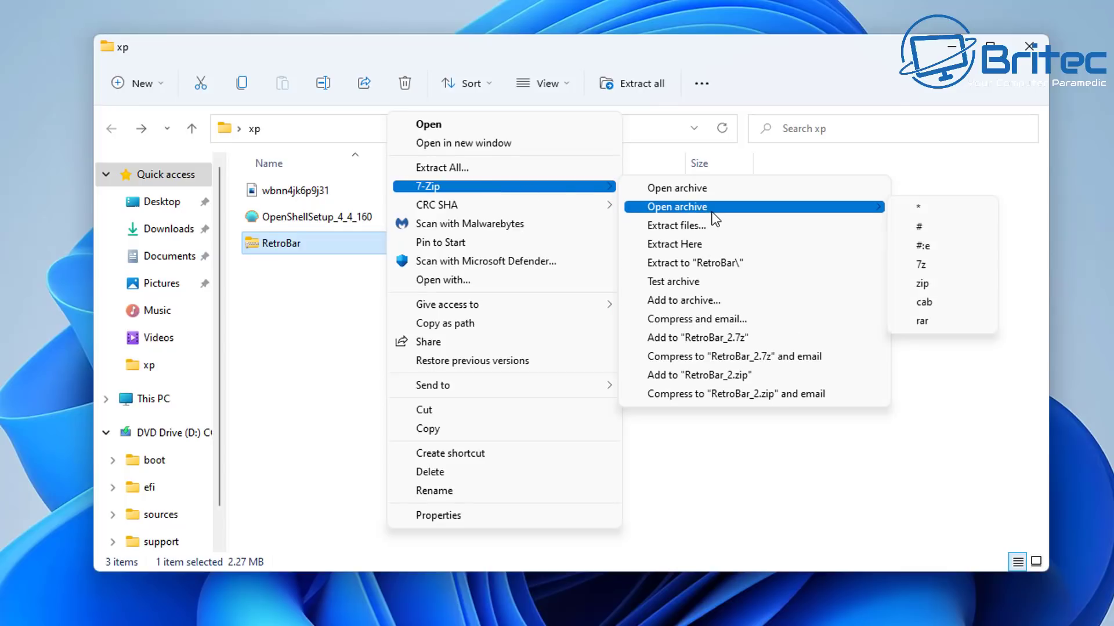
{"action": "left_click", "coordinate": [681, 209]}
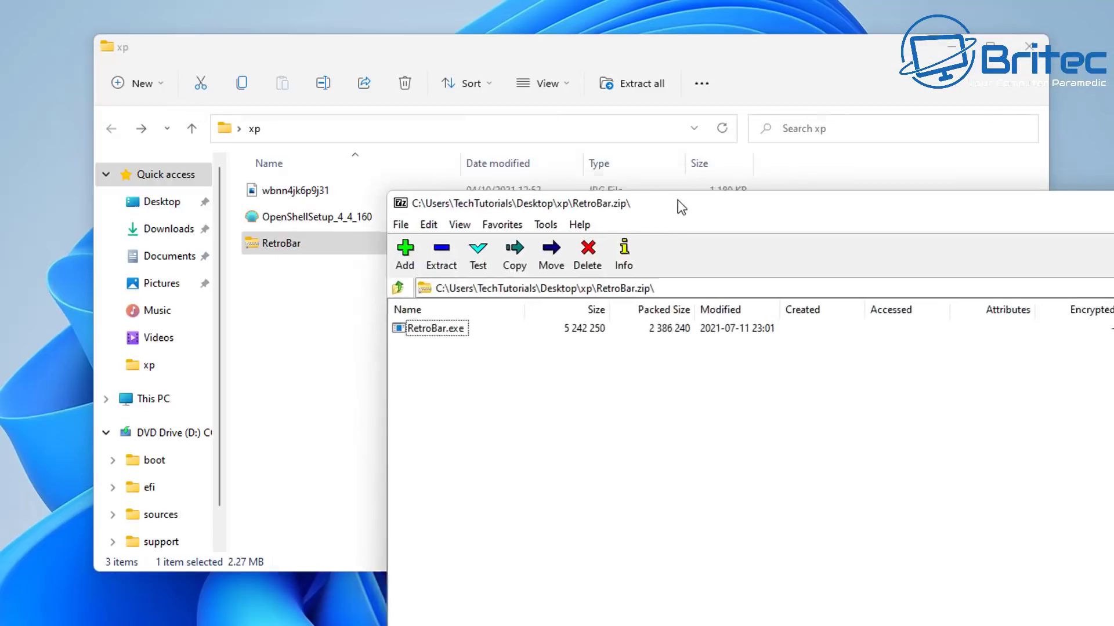
Drag RetroBar.exe out of 7-Zip into the xp folder, then close 7-Zip
{"action": "left_click_drag", "start_coordinate": [678, 199], "coordinate": [747, 128]}
{"action": "left_click_drag", "start_coordinate": [487, 264], "coordinate": [287, 342]}
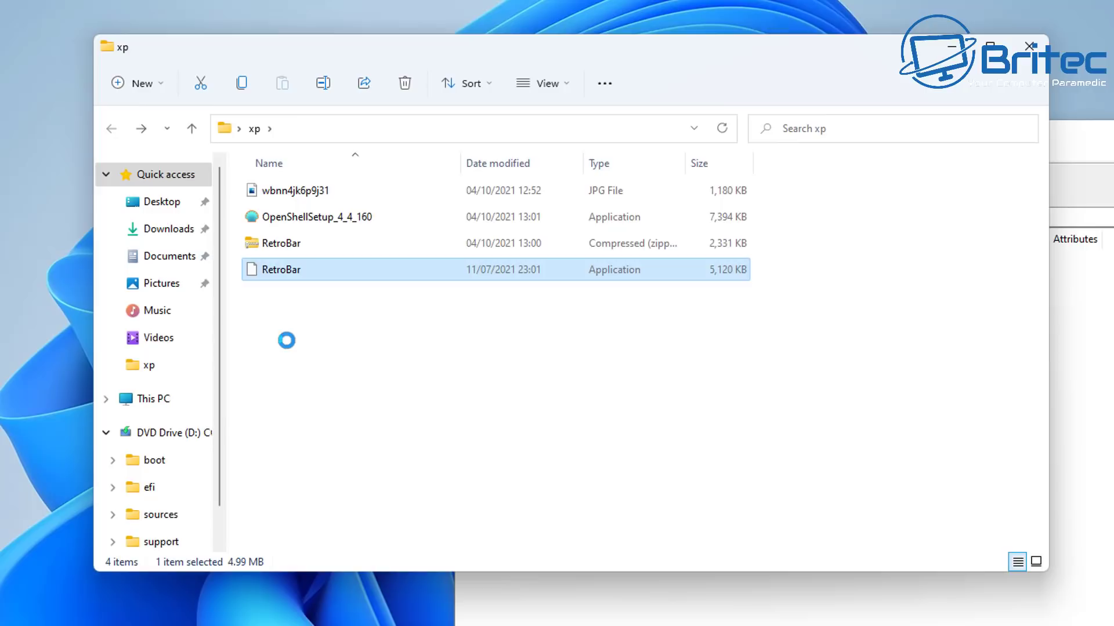
{"action": "left_click", "coordinate": [1079, 371]}
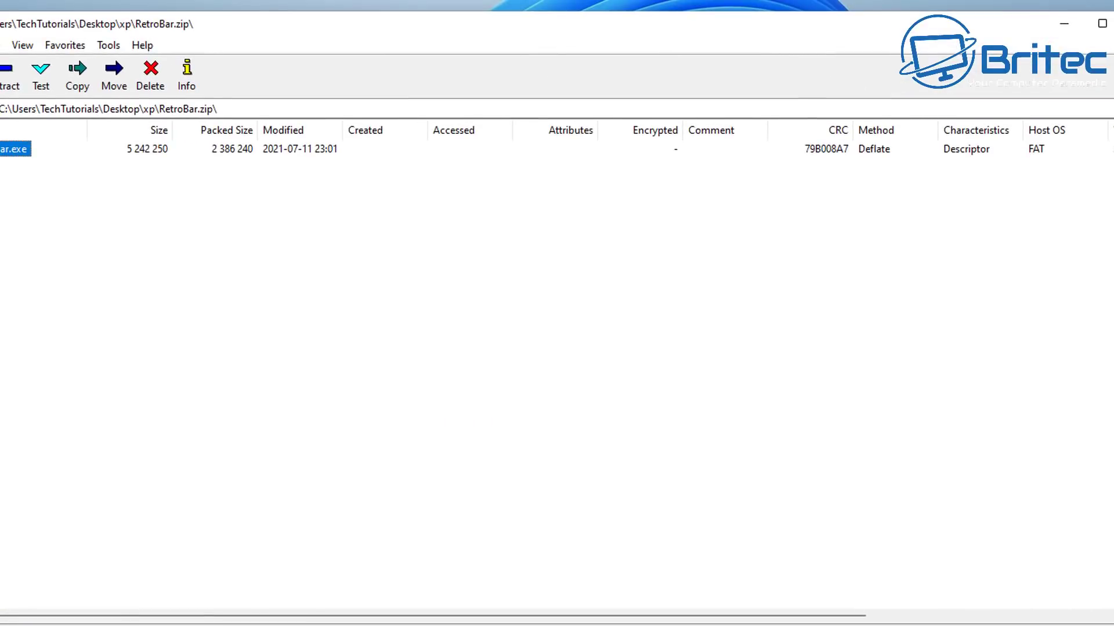
{"action": "key", "text": "alt+F4"}
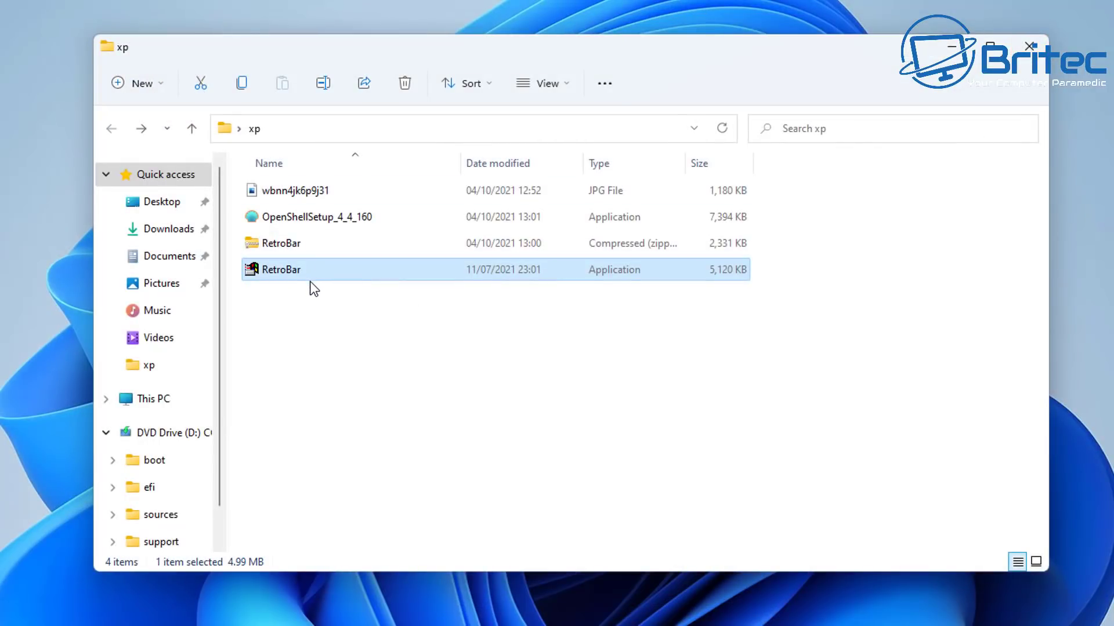
Launch RetroBar.exe and accept the prompt to get the required .NET Core runtime
{"action": "double_click", "coordinate": [271, 269]}
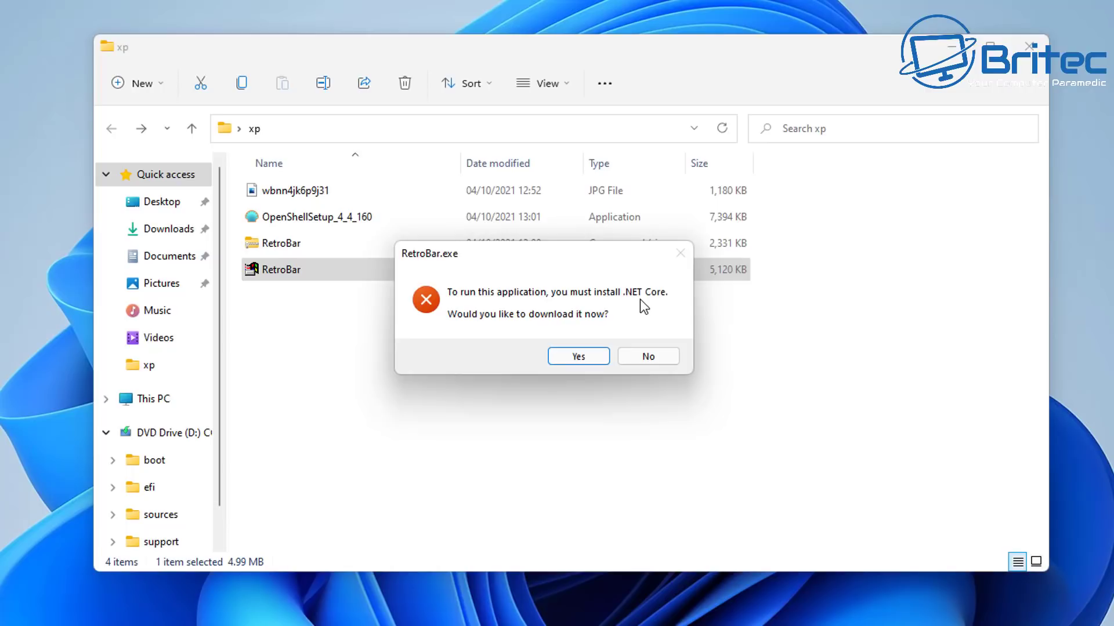
{"action": "left_click", "coordinate": [576, 357]}
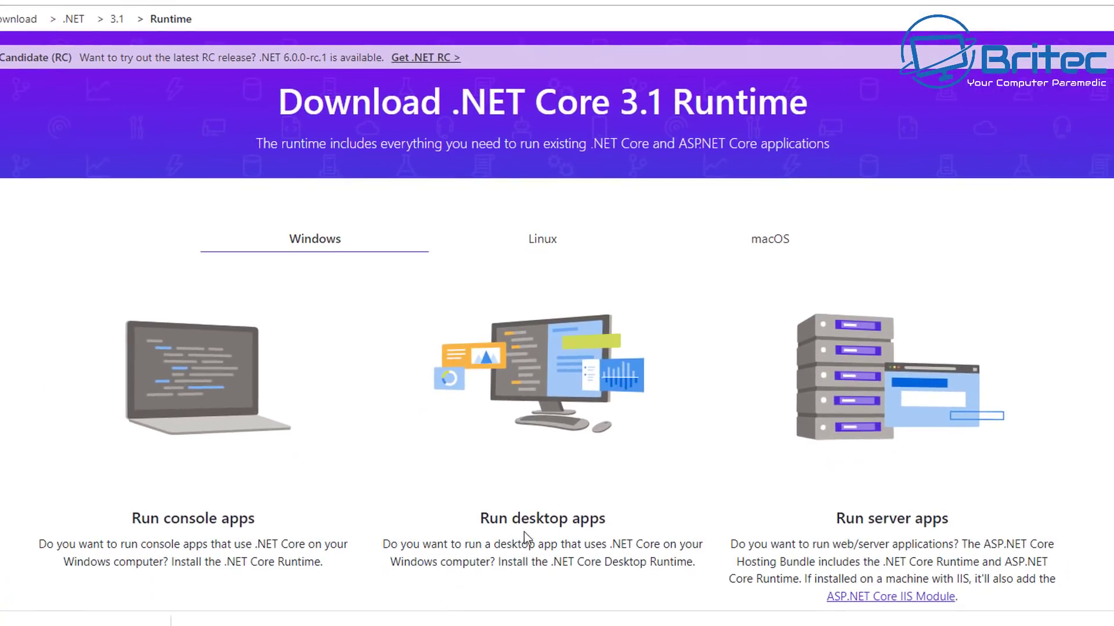
Download the x64 .NET Core 3.1 Desktop Runtime installer under Run desktop apps
{"action": "scroll", "coordinate": [568, 518], "scroll_direction": "down", "scroll_amount": 3}
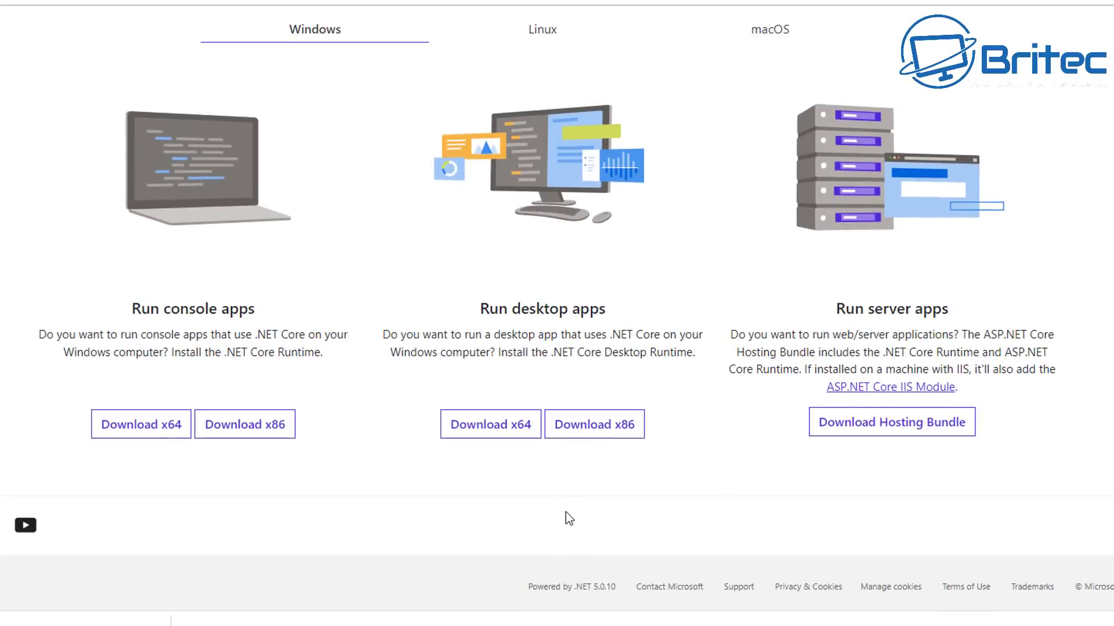
{"action": "left_click", "coordinate": [514, 432]}
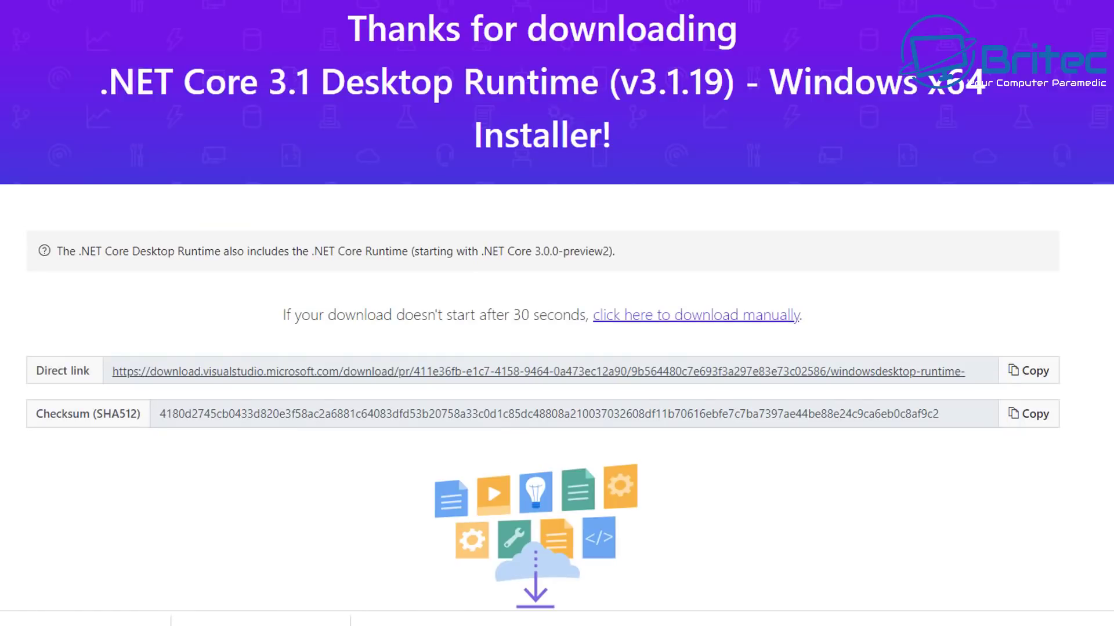
{"action": "scroll", "coordinate": [557, 314], "scroll_direction": "up", "scroll_amount": 1}
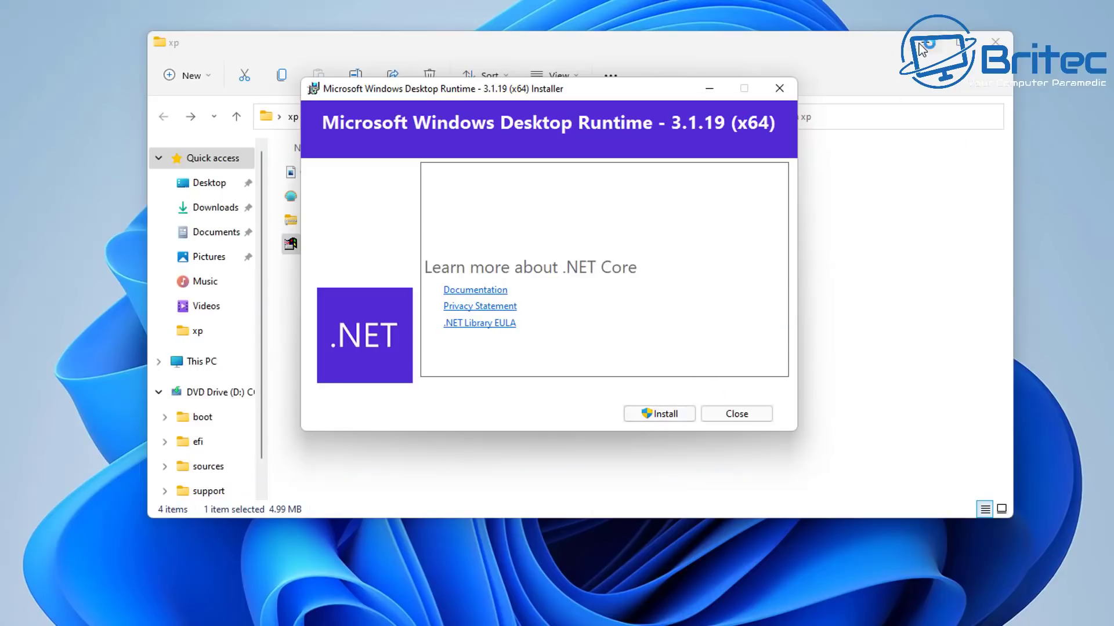
Close the xp folder, install Windows Desktop Runtime 3.1.19 (x64), and exit the installer
{"action": "left_click", "coordinate": [922, 46]}
{"action": "left_click", "coordinate": [995, 41]}
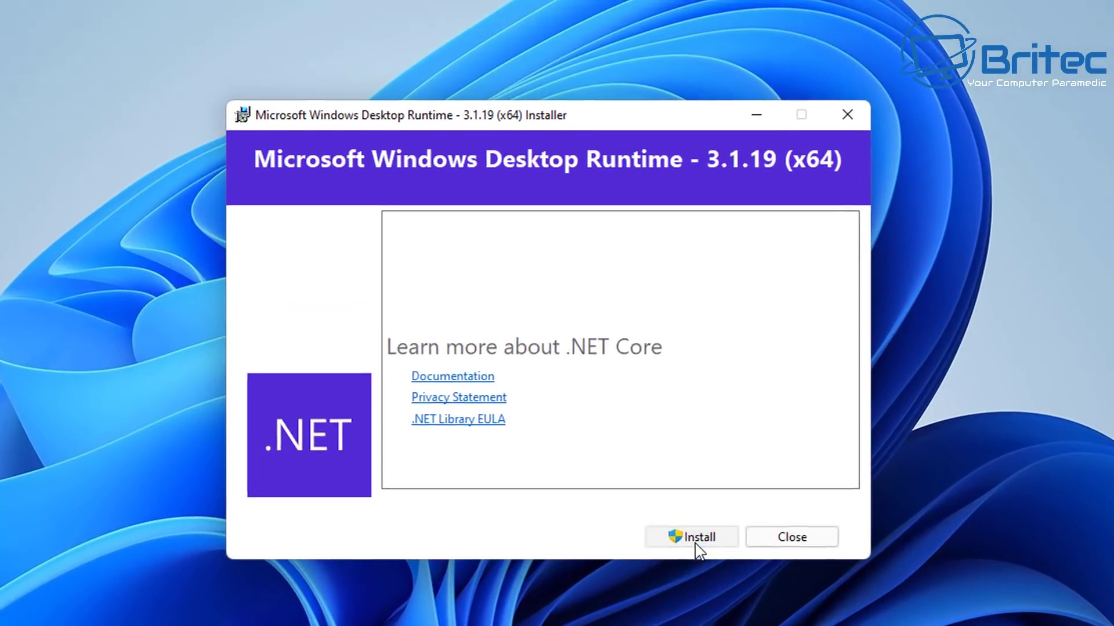
{"action": "left_click", "coordinate": [649, 415]}
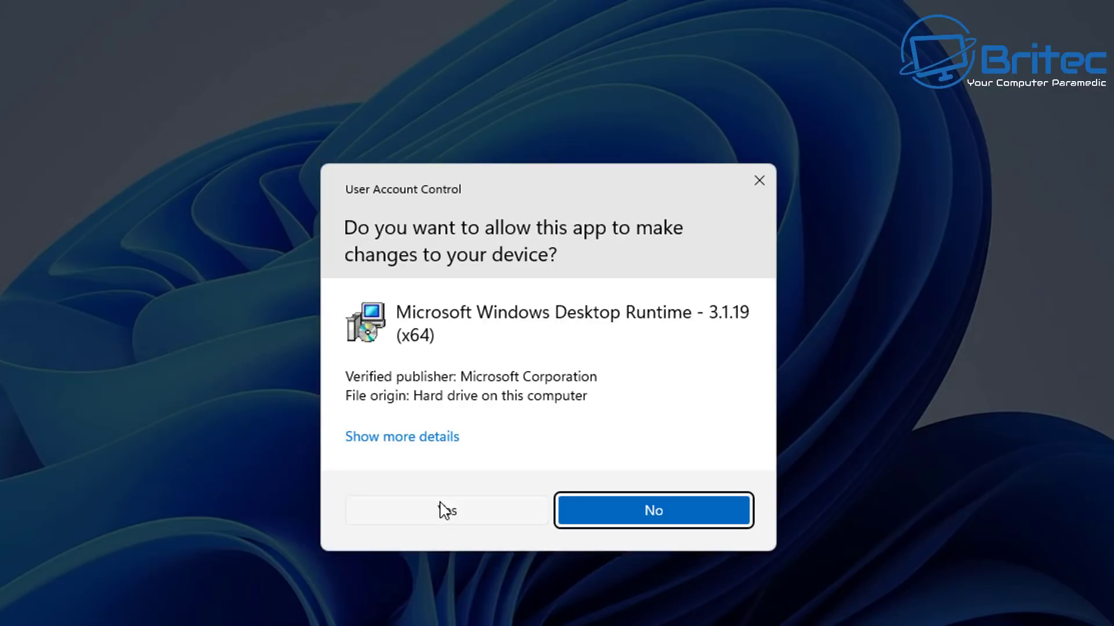
{"action": "left_click", "coordinate": [441, 508]}
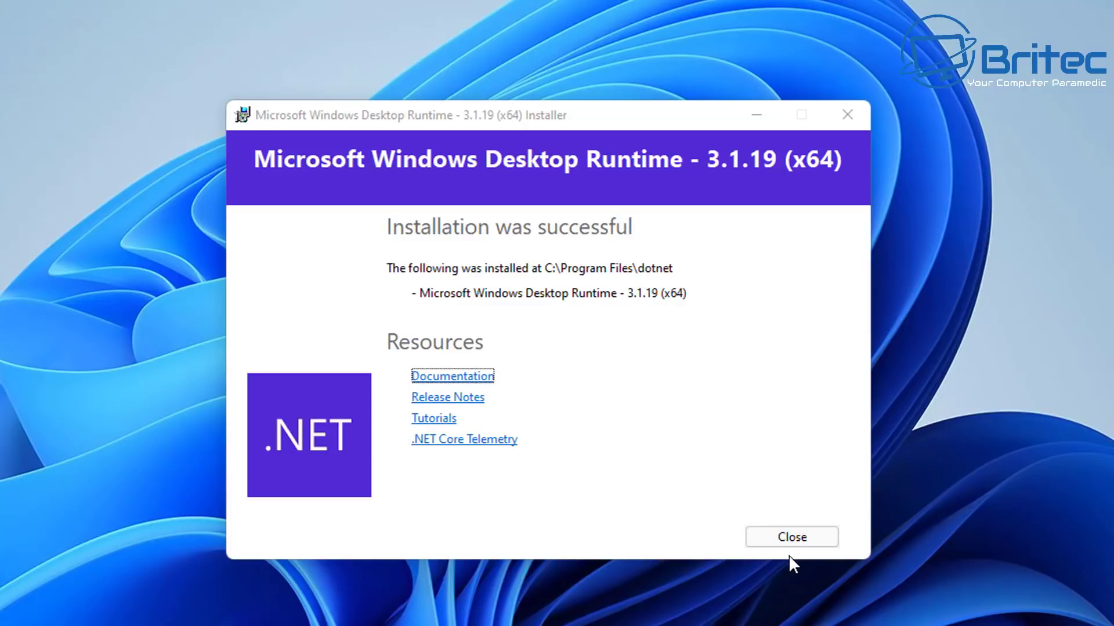
{"action": "left_click", "coordinate": [801, 539]}
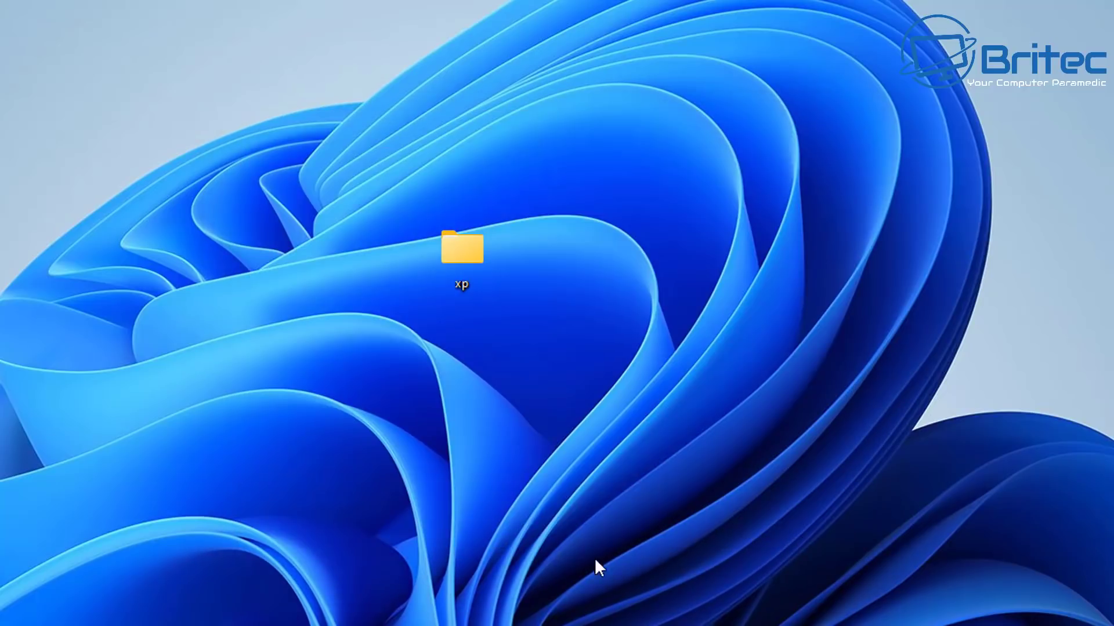
Open the xp desktop folder and launch RetroBar.exe from it
{"action": "double_click", "coordinate": [473, 252]}
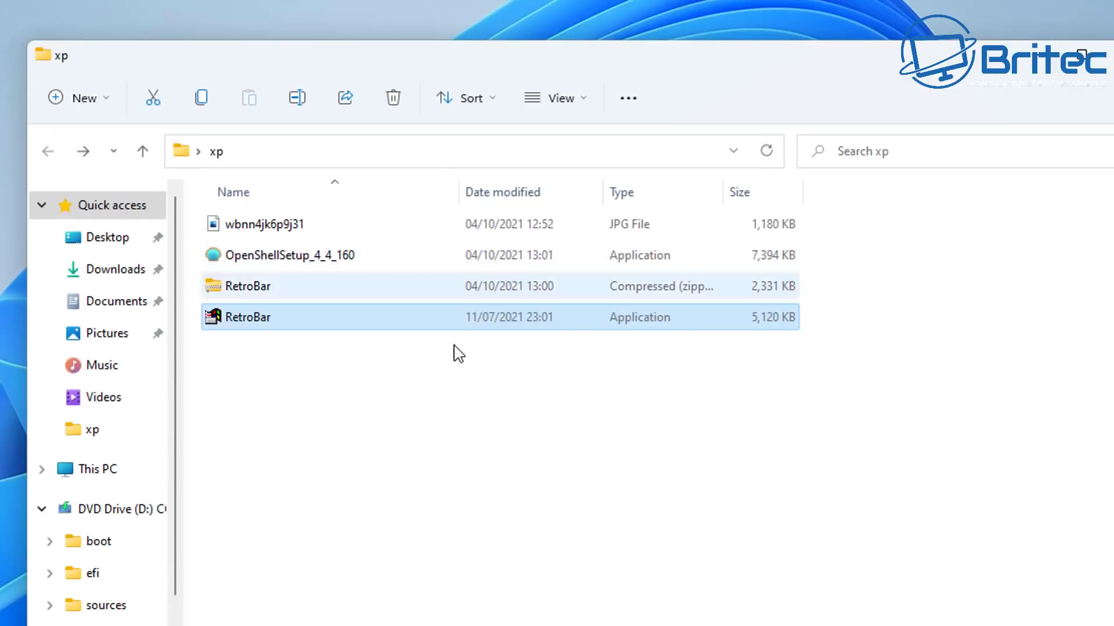
{"action": "double_click", "coordinate": [254, 320]}
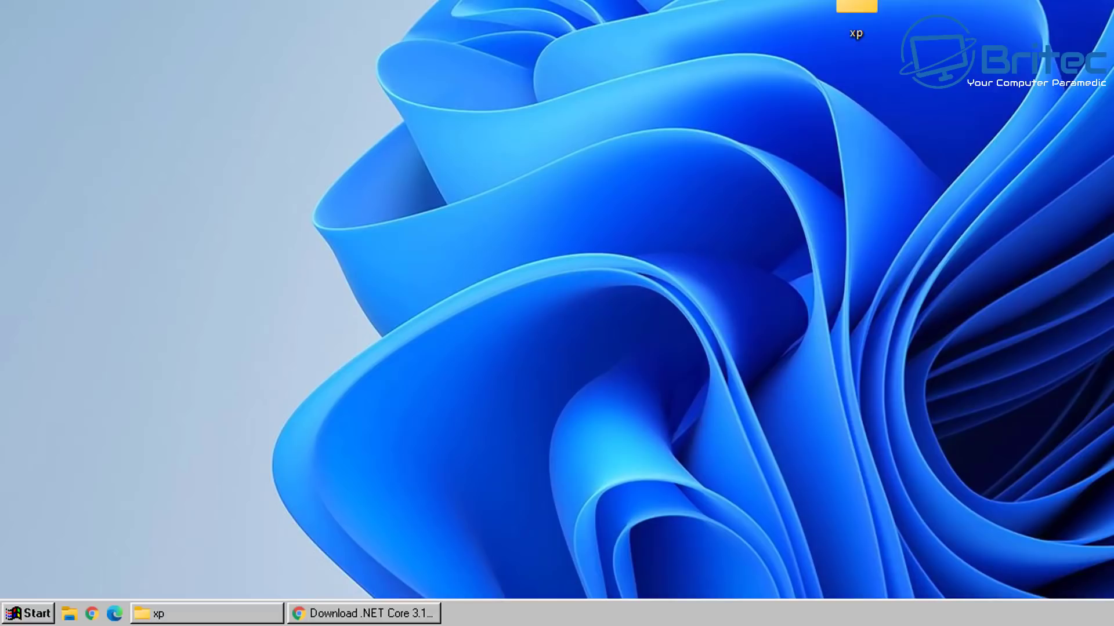
Open Task Manager from the RetroBar taskbar menu, close it, then reopen the taskbar menu
{"action": "right_click", "coordinate": [495, 609]}
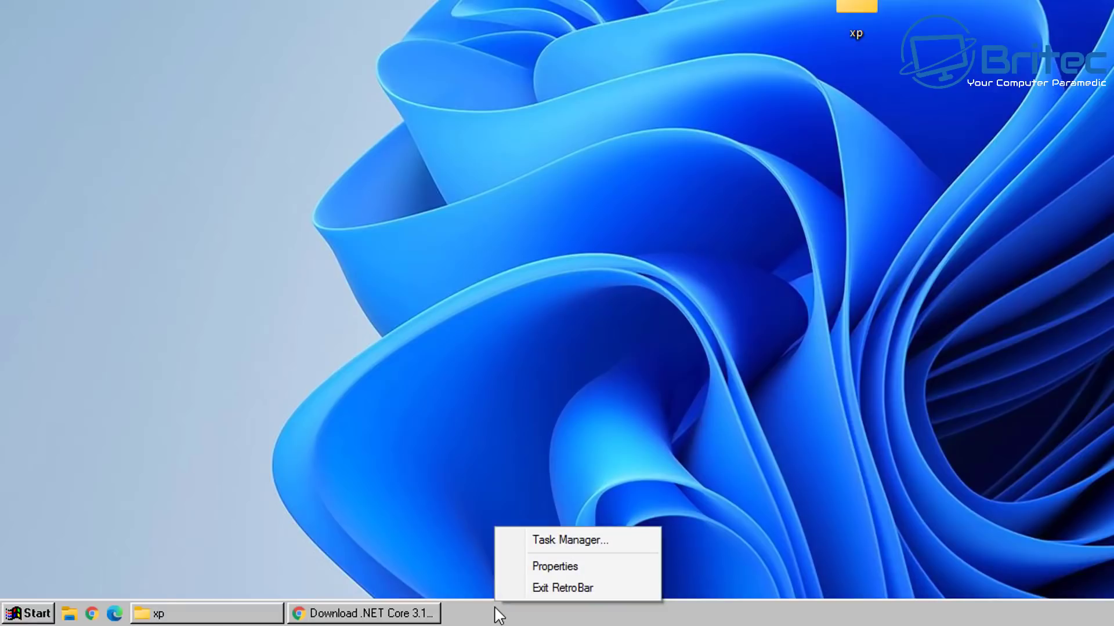
{"action": "left_click", "coordinate": [573, 540]}
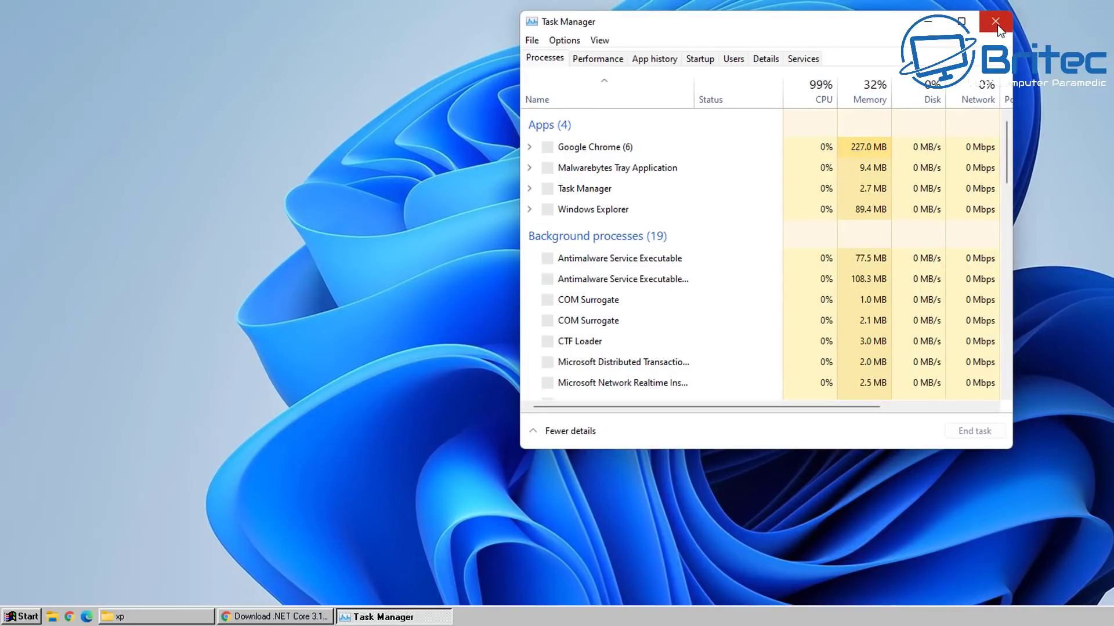
{"action": "left_click", "coordinate": [996, 23]}
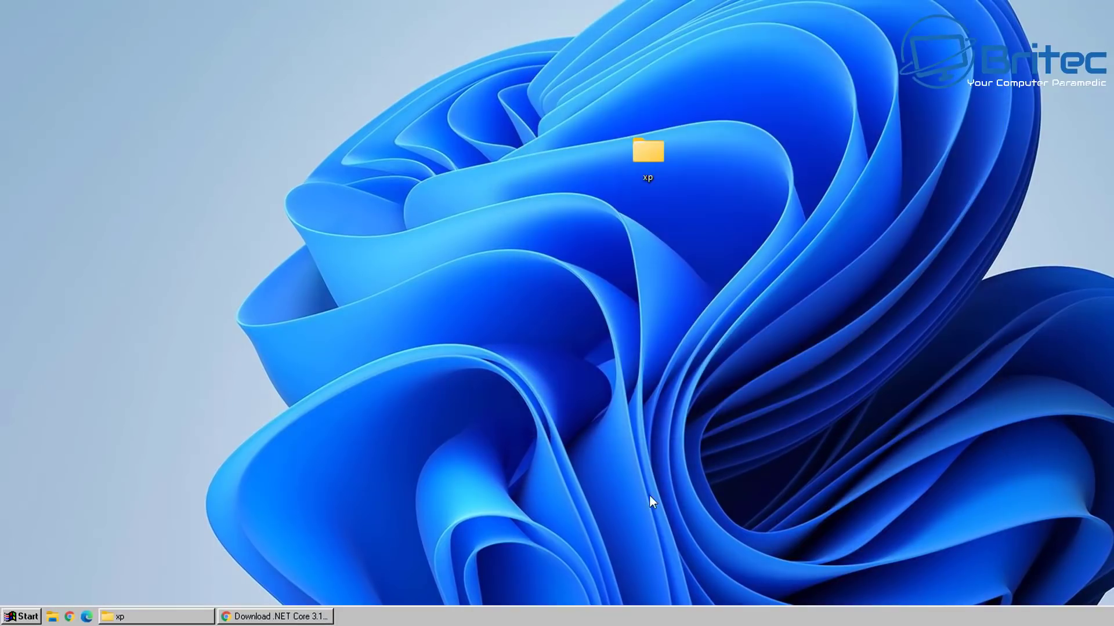
{"action": "right_click", "coordinate": [668, 617]}
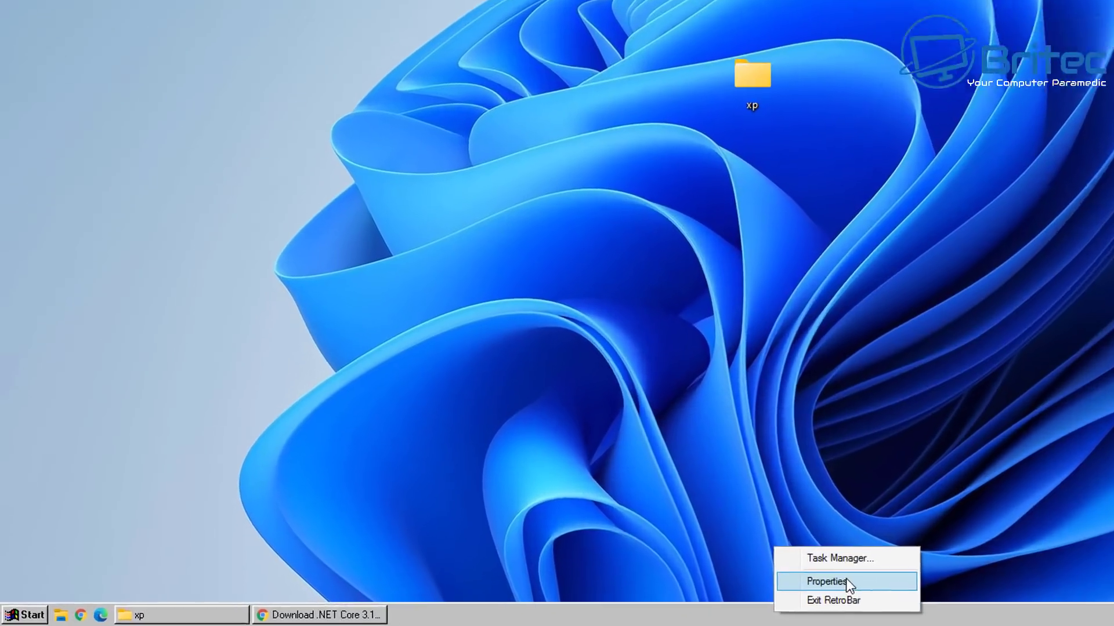
In RetroBar Properties, enable Automatically start at logon and Allow font smoothing
{"action": "left_click", "coordinate": [846, 579]}
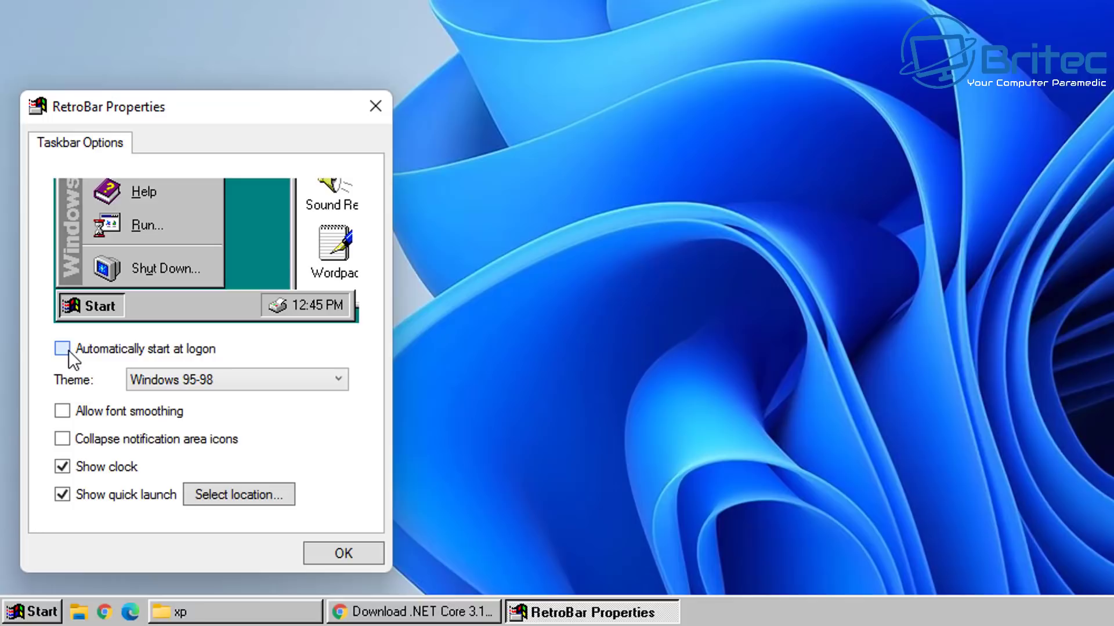
{"action": "left_click", "coordinate": [62, 349]}
{"action": "left_click", "coordinate": [63, 439]}
{"action": "left_click", "coordinate": [62, 440]}
{"action": "left_click", "coordinate": [62, 411]}
{"action": "left_click", "coordinate": [62, 412]}
{"action": "left_click", "coordinate": [61, 412]}
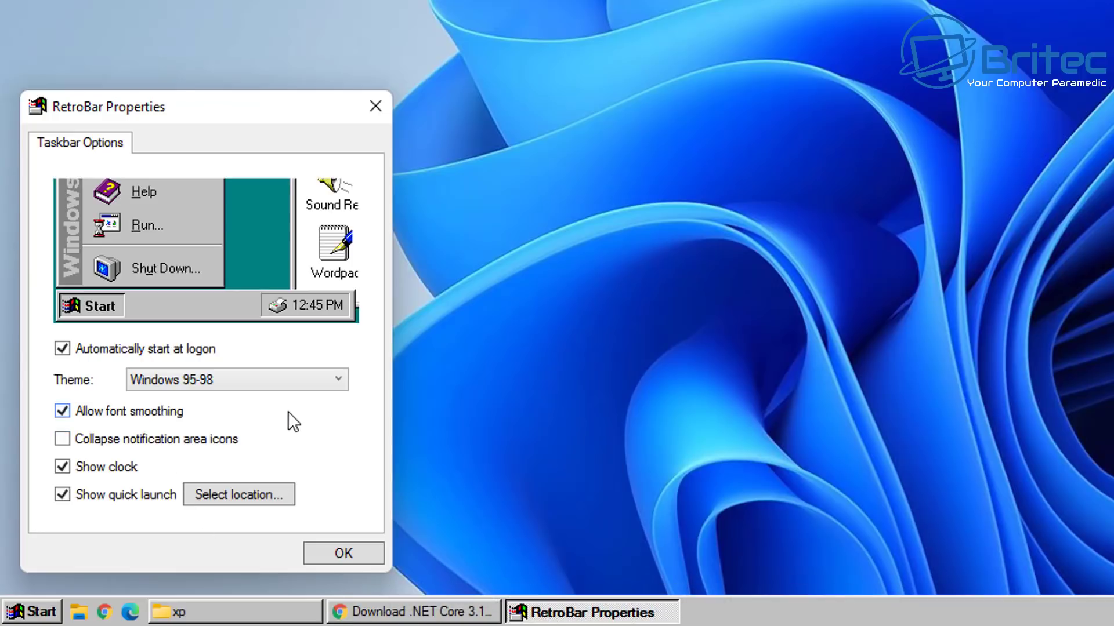
{"action": "left_click", "coordinate": [288, 375]}
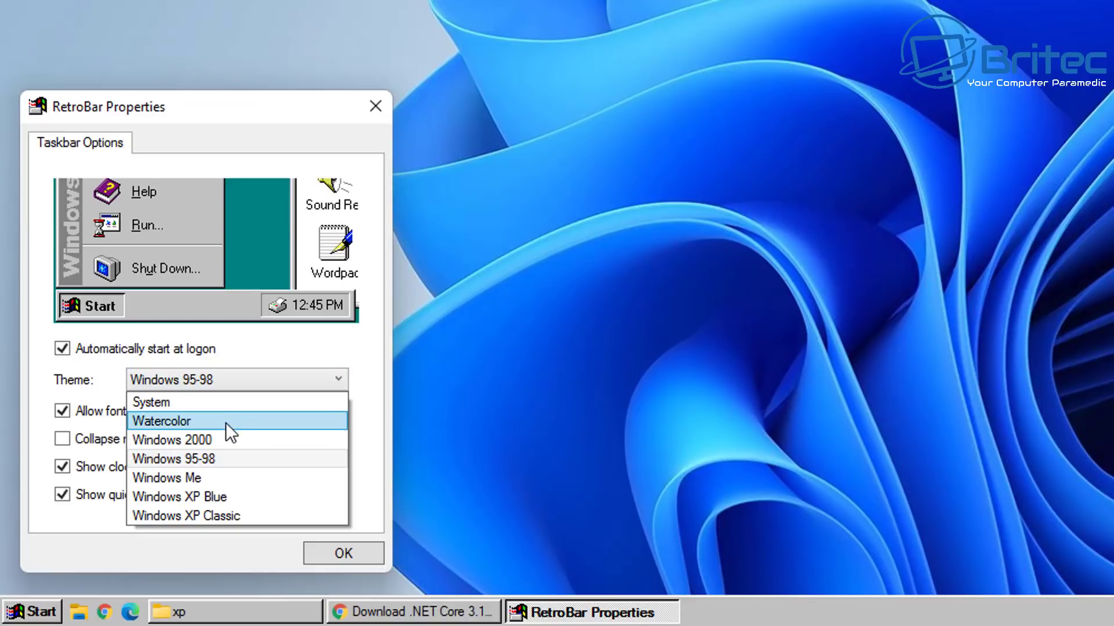
Set the RetroBar theme to Windows XP Blue and confirm with OK
{"action": "left_click", "coordinate": [209, 459]}
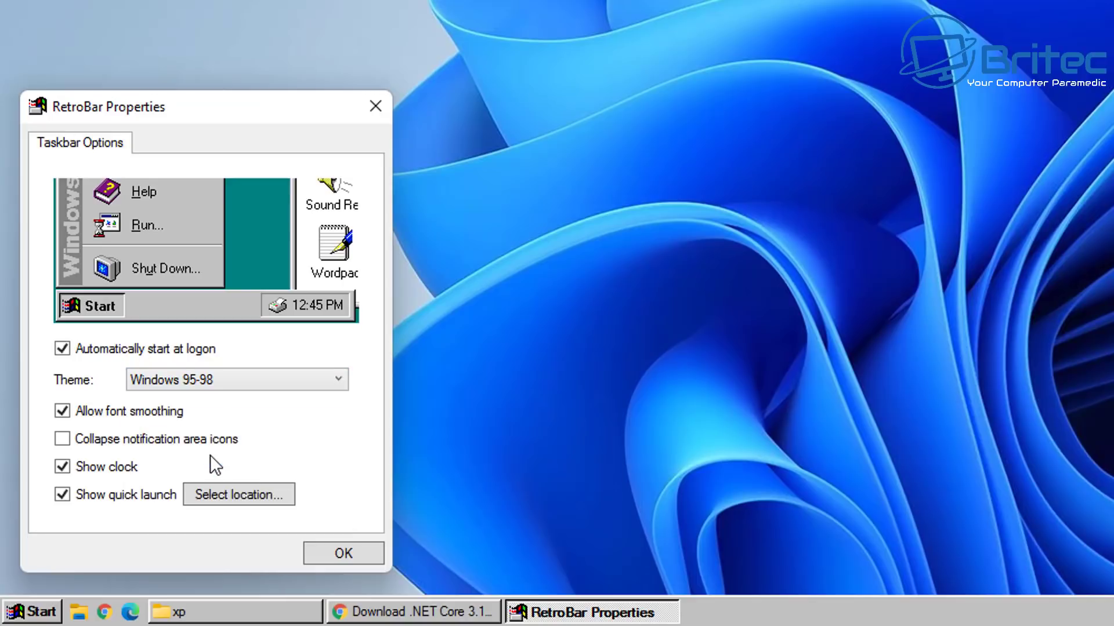
{"action": "left_click", "coordinate": [250, 379]}
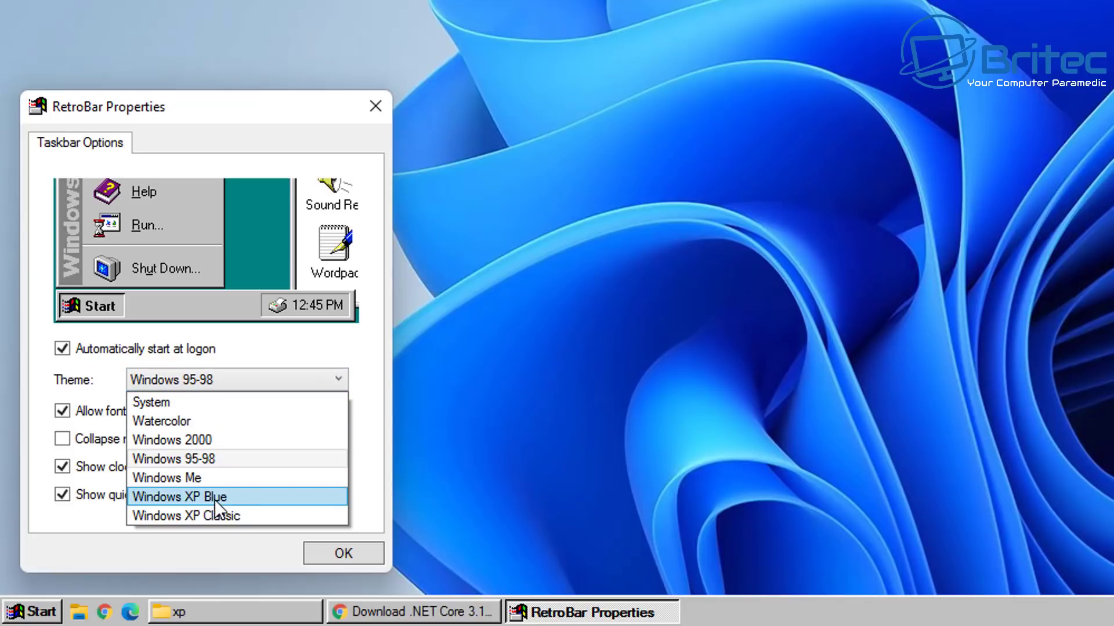
{"action": "left_click", "coordinate": [208, 479]}
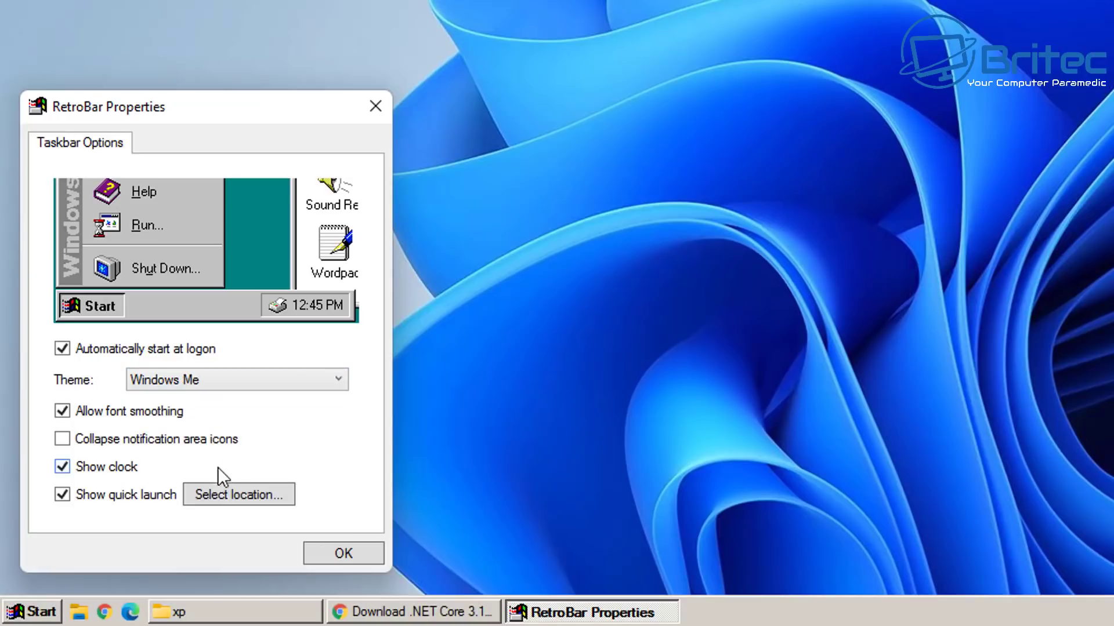
{"action": "left_click", "coordinate": [237, 386]}
{"action": "left_click", "coordinate": [229, 497]}
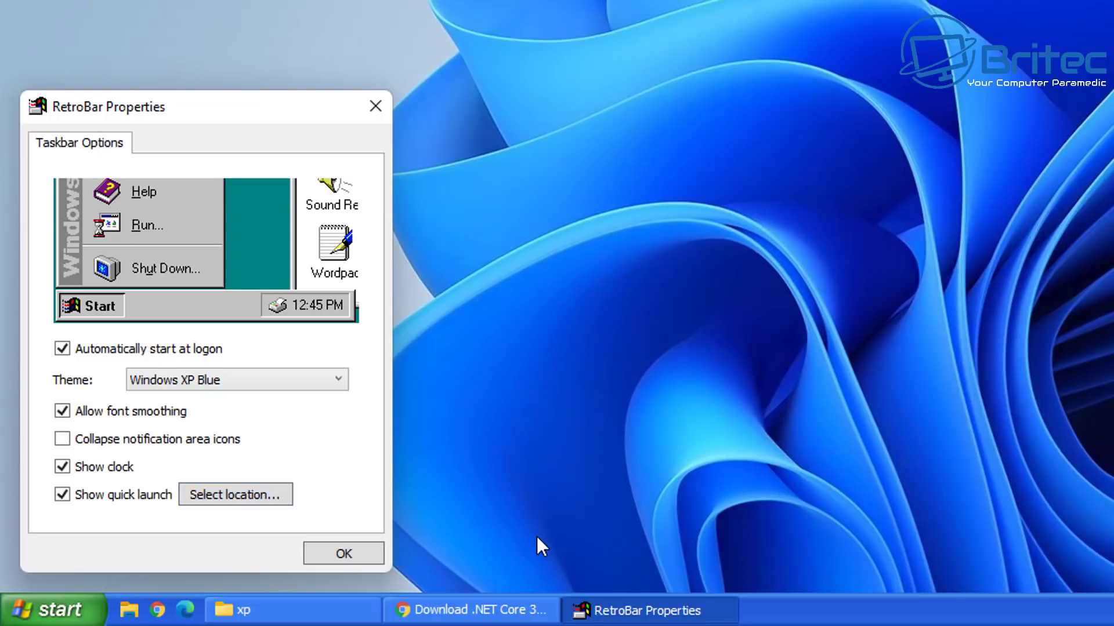
{"action": "left_click", "coordinate": [343, 554]}
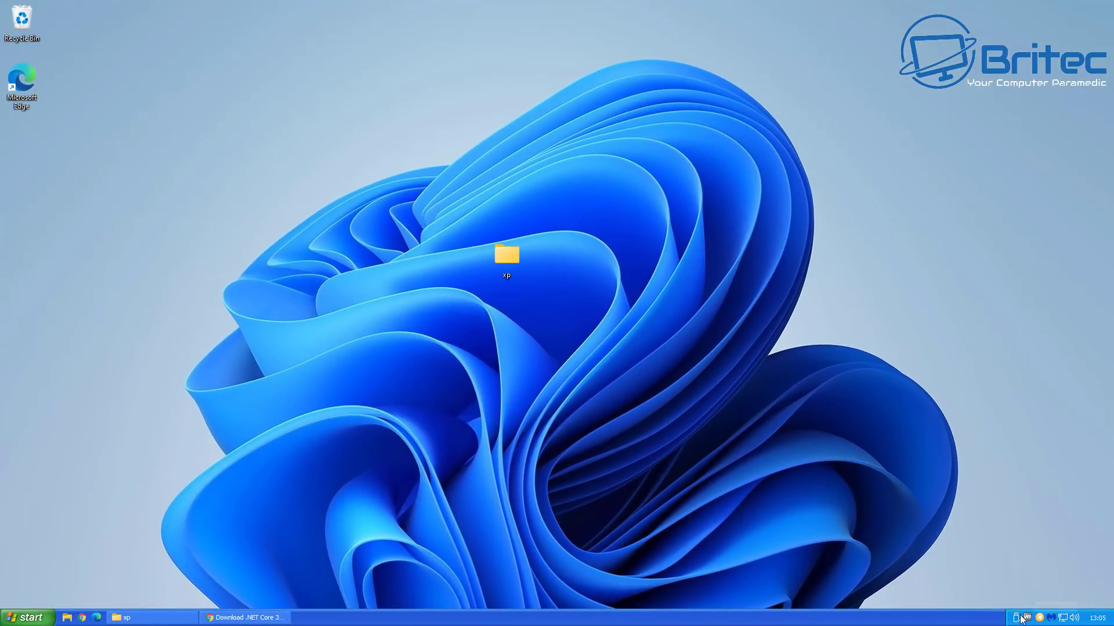
{"action": "right_click", "coordinate": [1090, 621]}
{"action": "left_click", "coordinate": [1047, 607]}
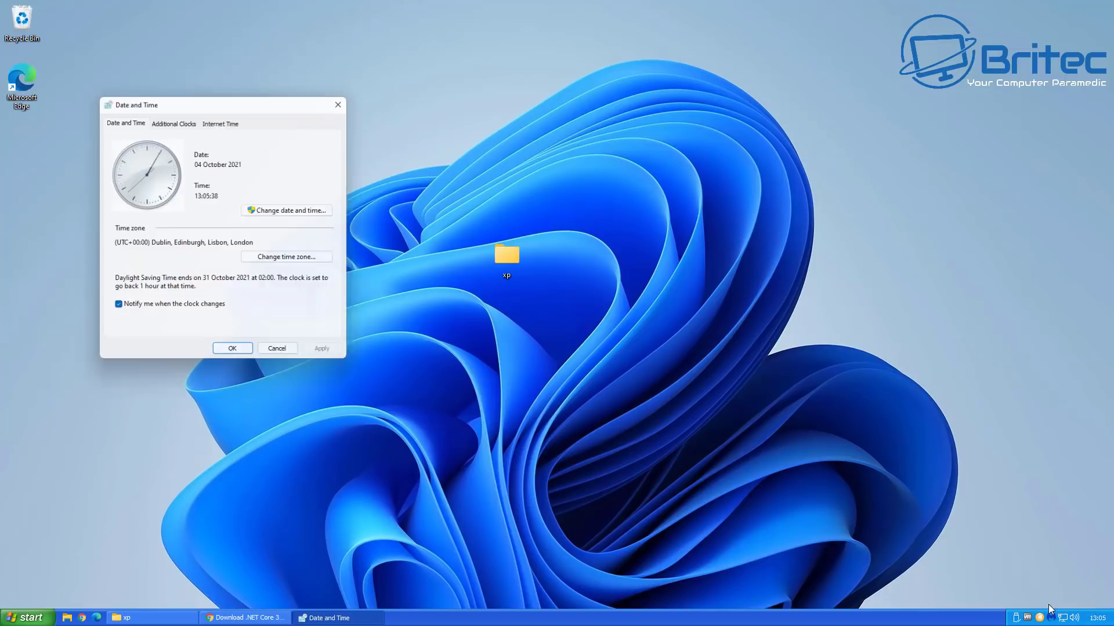
{"action": "left_click_drag", "start_coordinate": [256, 105], "coordinate": [562, 203]}
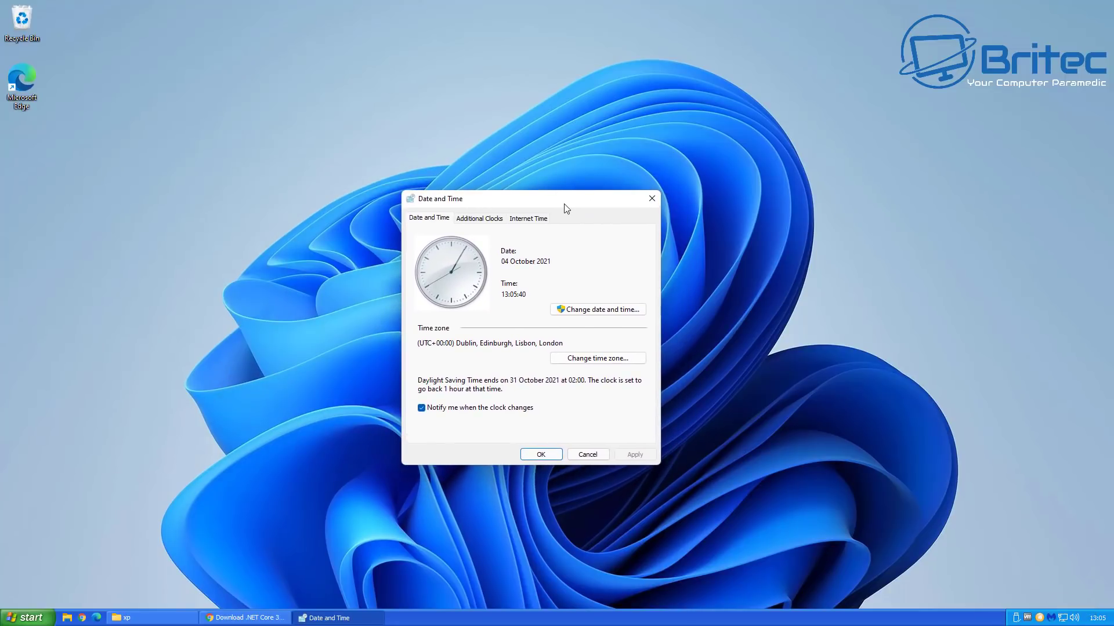
{"action": "left_click", "coordinate": [651, 199]}
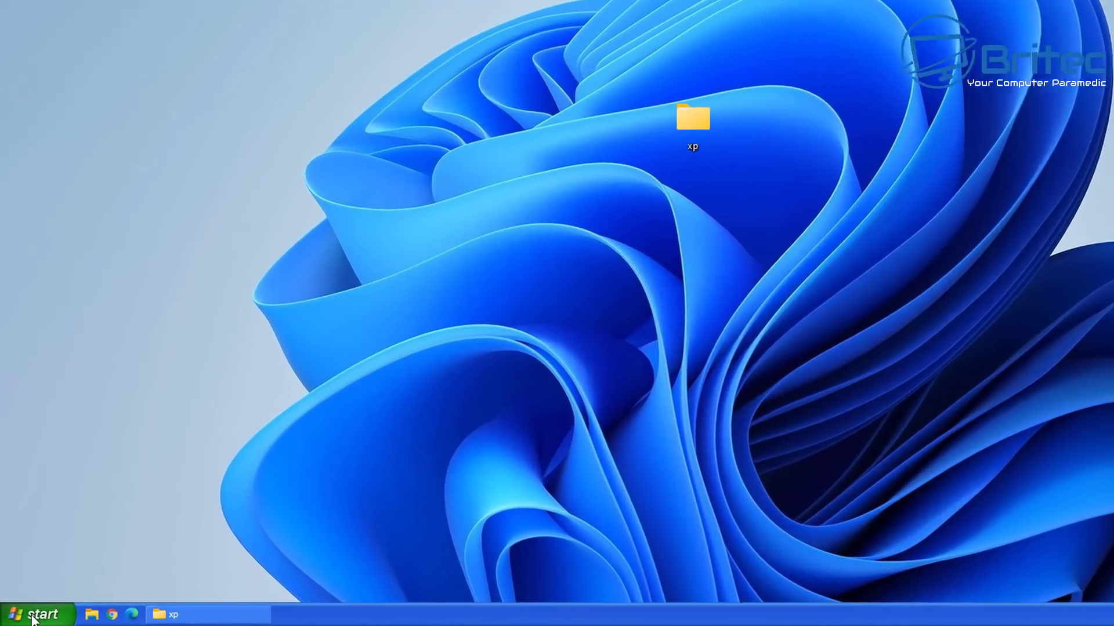
Open the Start11 Start menu listing Documents, Pictures, Control Panel and Settings
{"action": "left_click", "coordinate": [27, 617]}
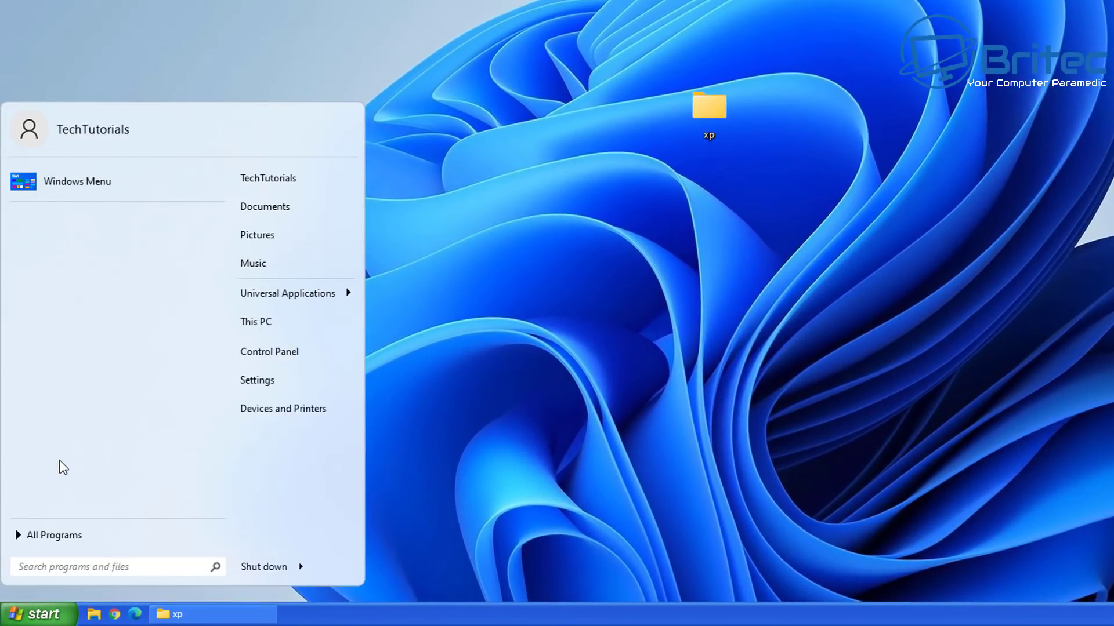
{"action": "left_click", "coordinate": [132, 562]}
{"action": "left_click", "coordinate": [382, 563]}
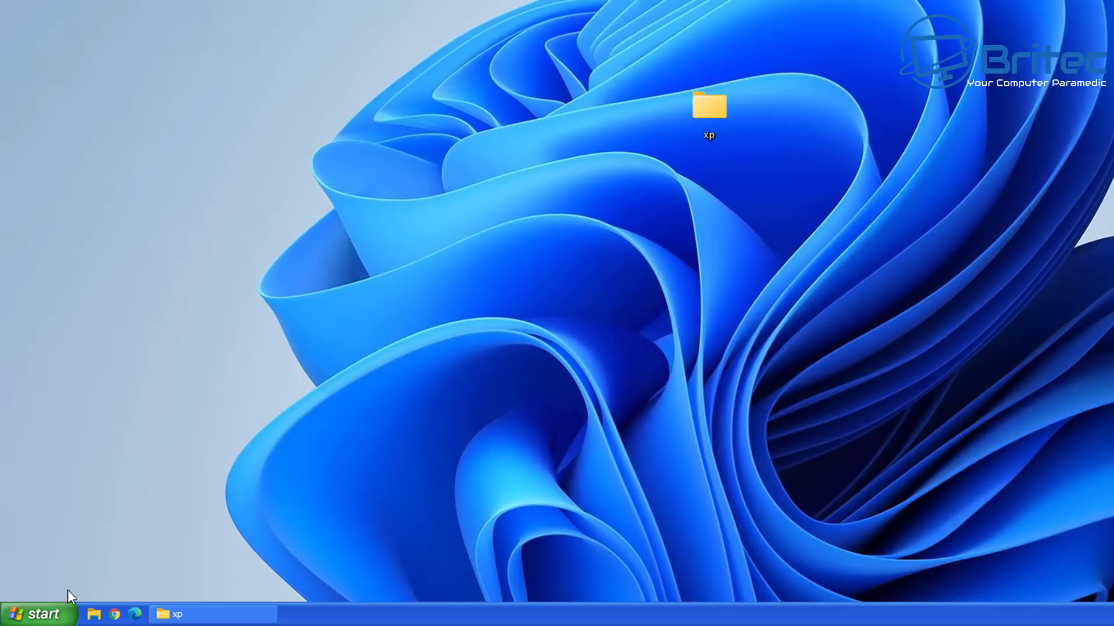
{"action": "left_click", "coordinate": [62, 609]}
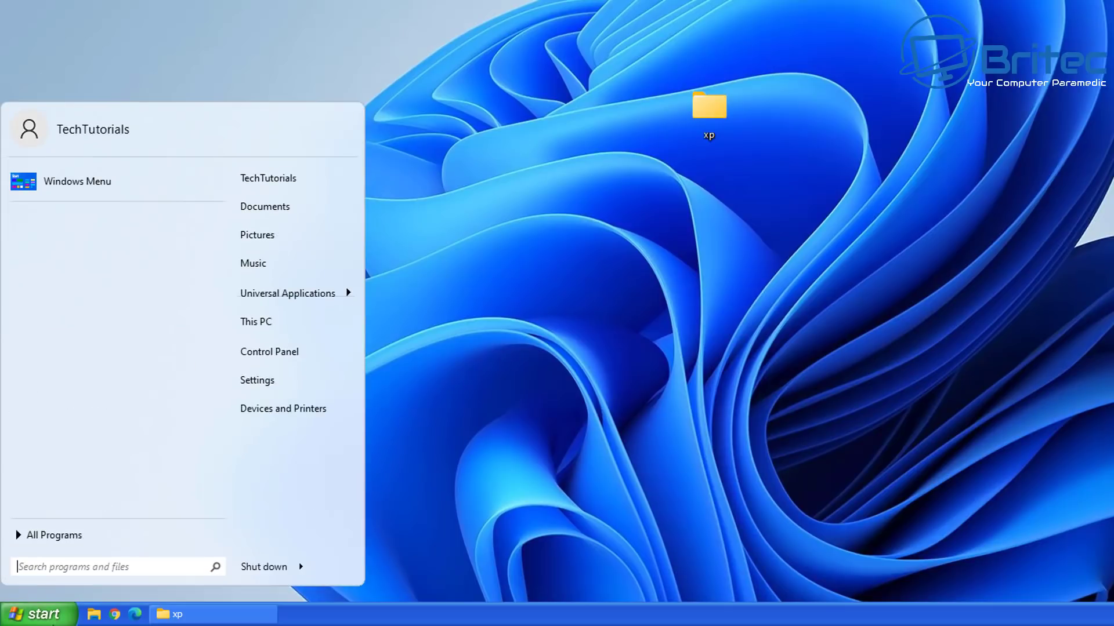
{"action": "left_click", "coordinate": [52, 621]}
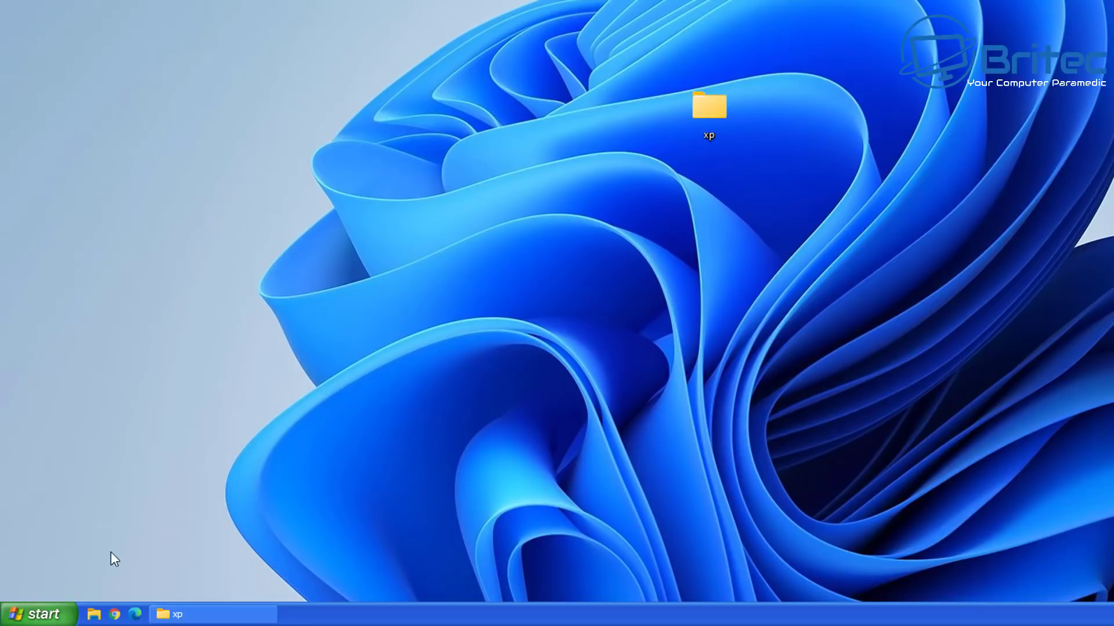
{"action": "left_click", "coordinate": [39, 619]}
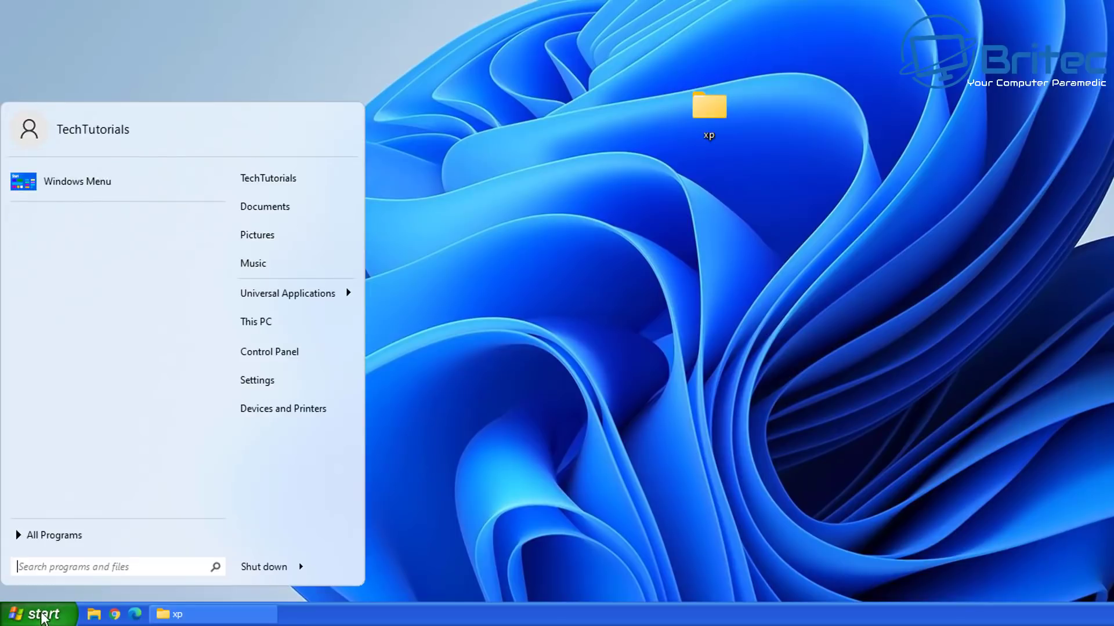
Uninstall Stardock Start11 via Control Panel's program list, also removing its settings
{"action": "left_click", "coordinate": [323, 355]}
{"action": "left_click", "coordinate": [603, 241]}
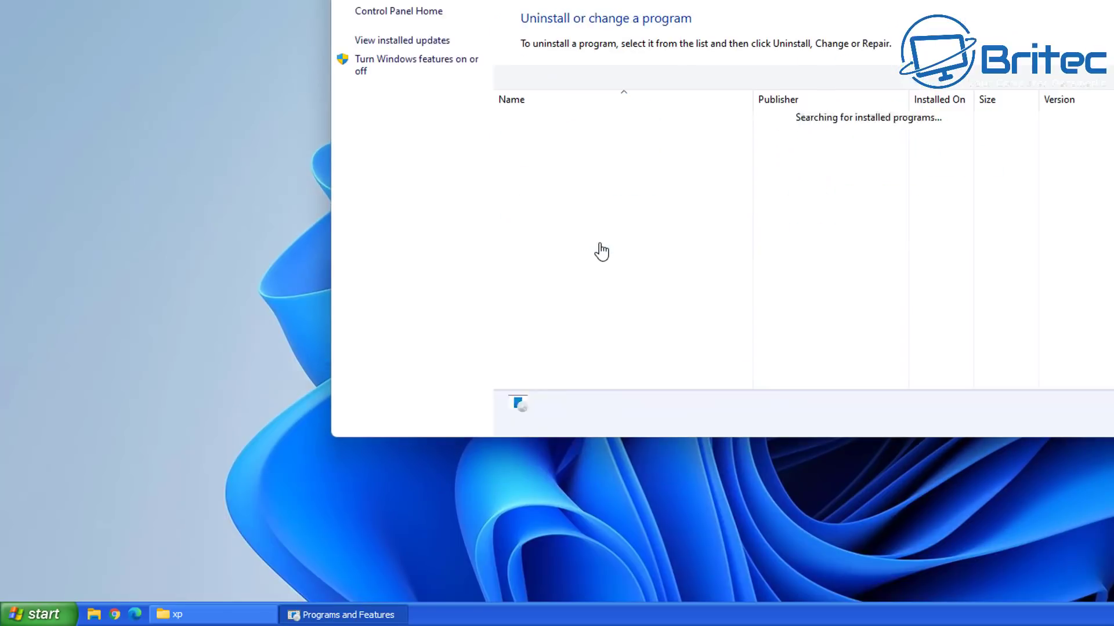
{"action": "left_click", "coordinate": [548, 271]}
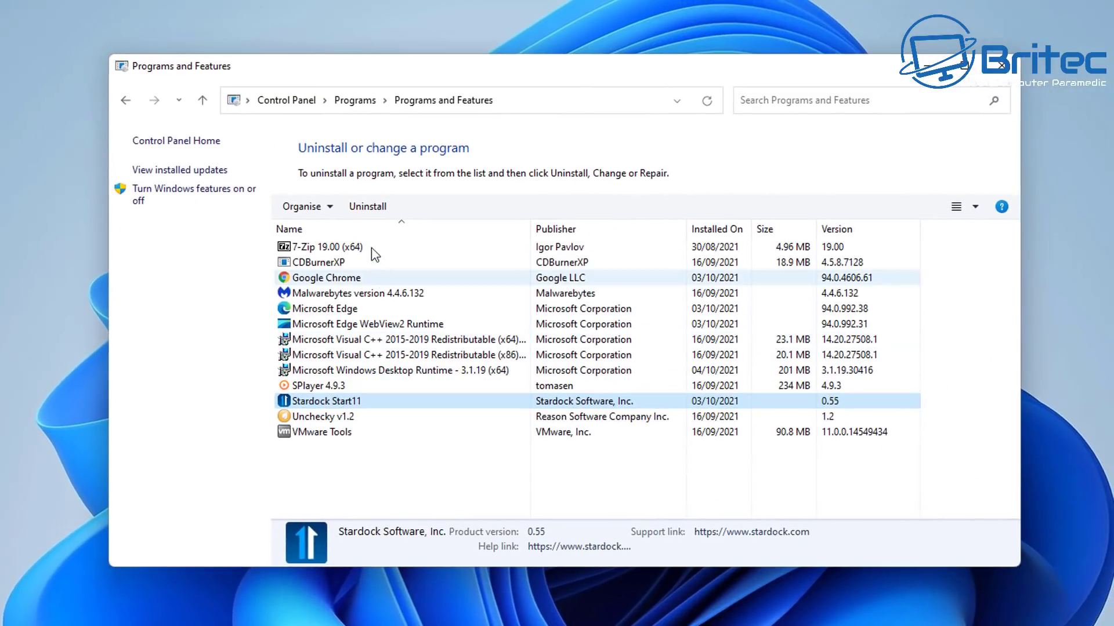
{"action": "left_click", "coordinate": [367, 209]}
{"action": "left_click", "coordinate": [476, 435]}
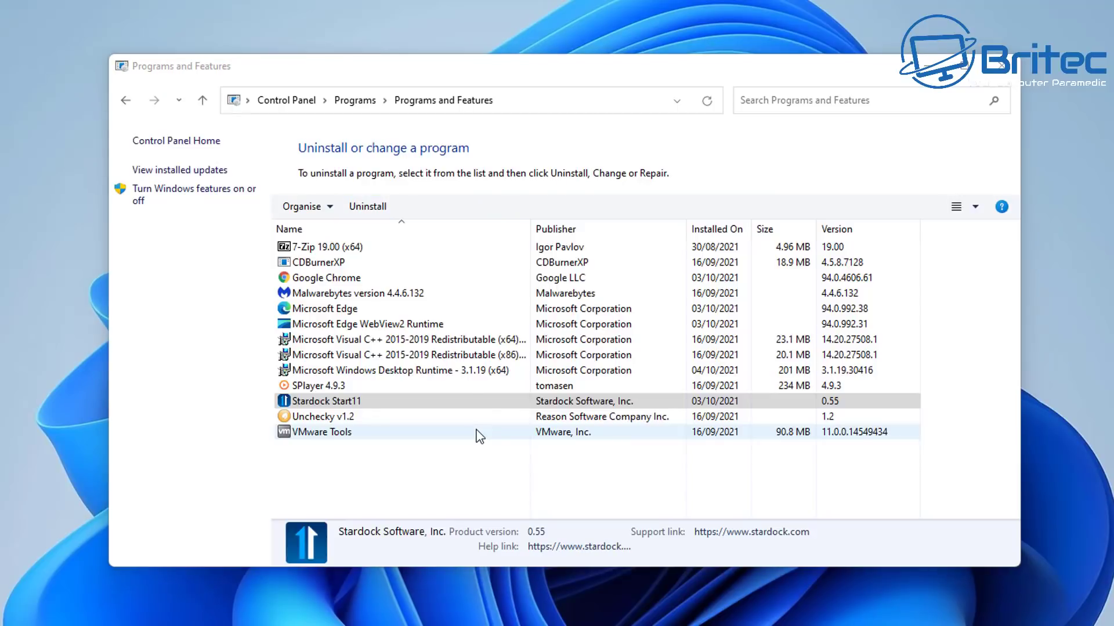
{"action": "left_click", "coordinate": [627, 456]}
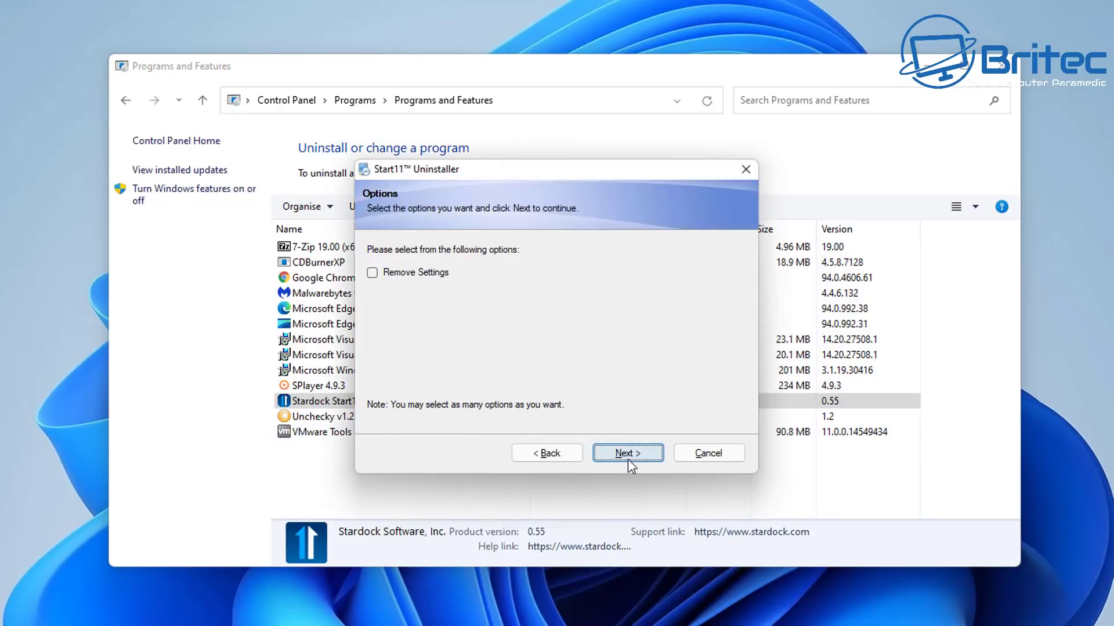
{"action": "left_click", "coordinate": [406, 277]}
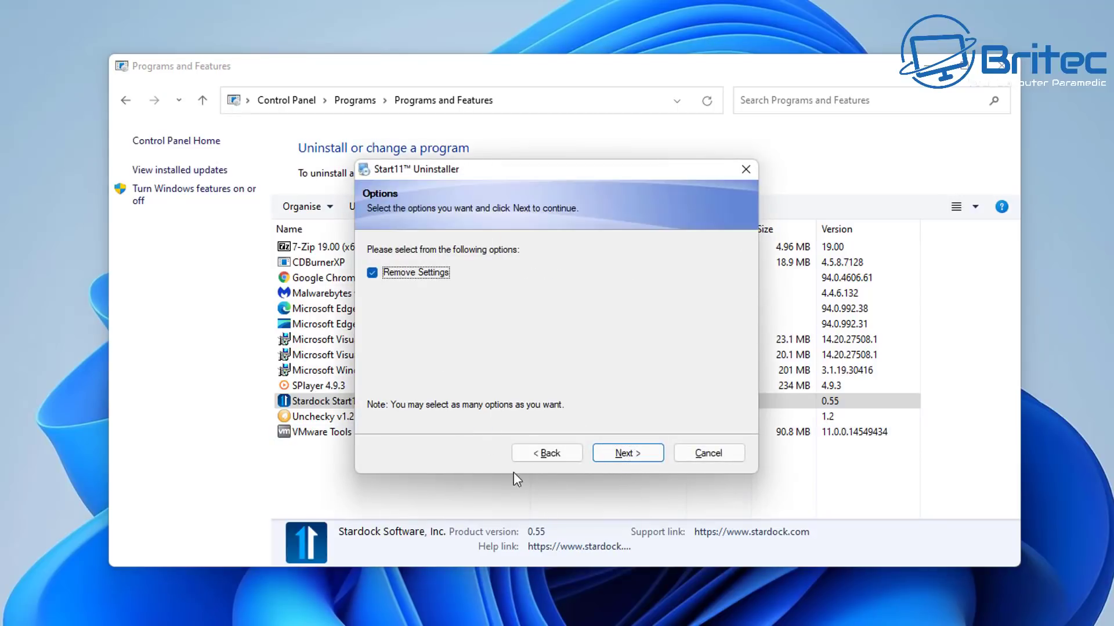
{"action": "left_click", "coordinate": [635, 455]}
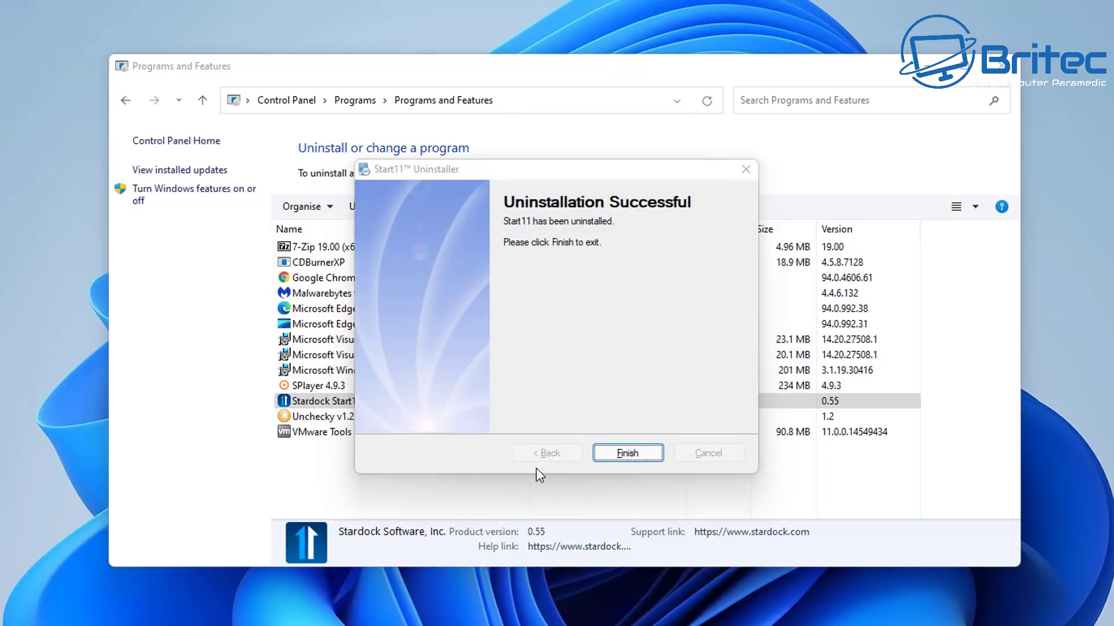
{"action": "left_click", "coordinate": [641, 455]}
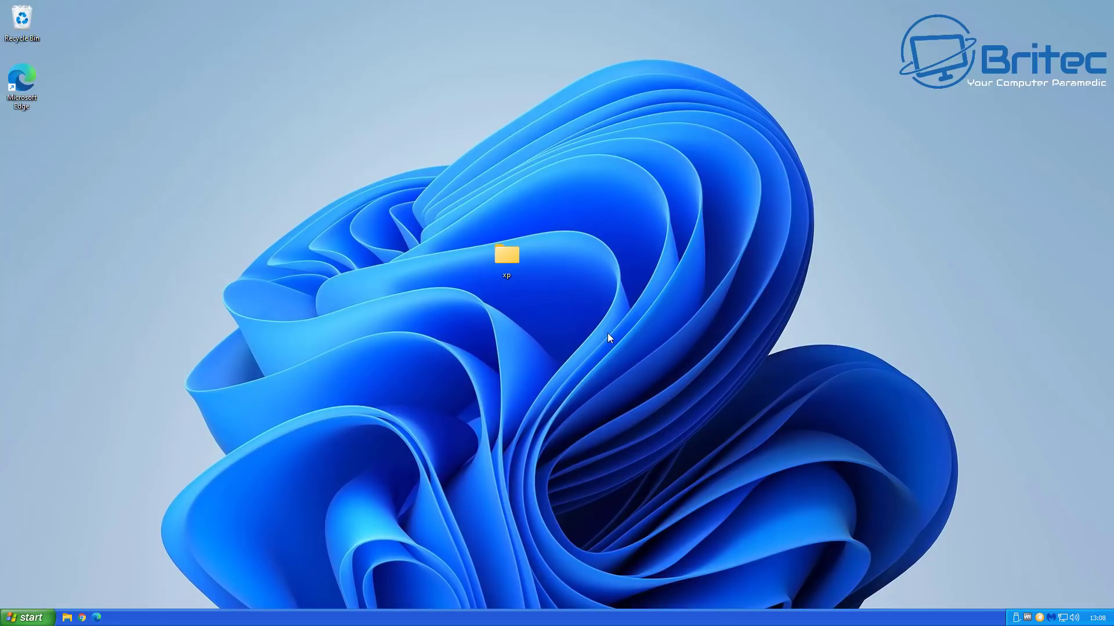
Check the default Windows 11 Start menu is back, then open the desktop xp folder
{"action": "left_click", "coordinate": [31, 618]}
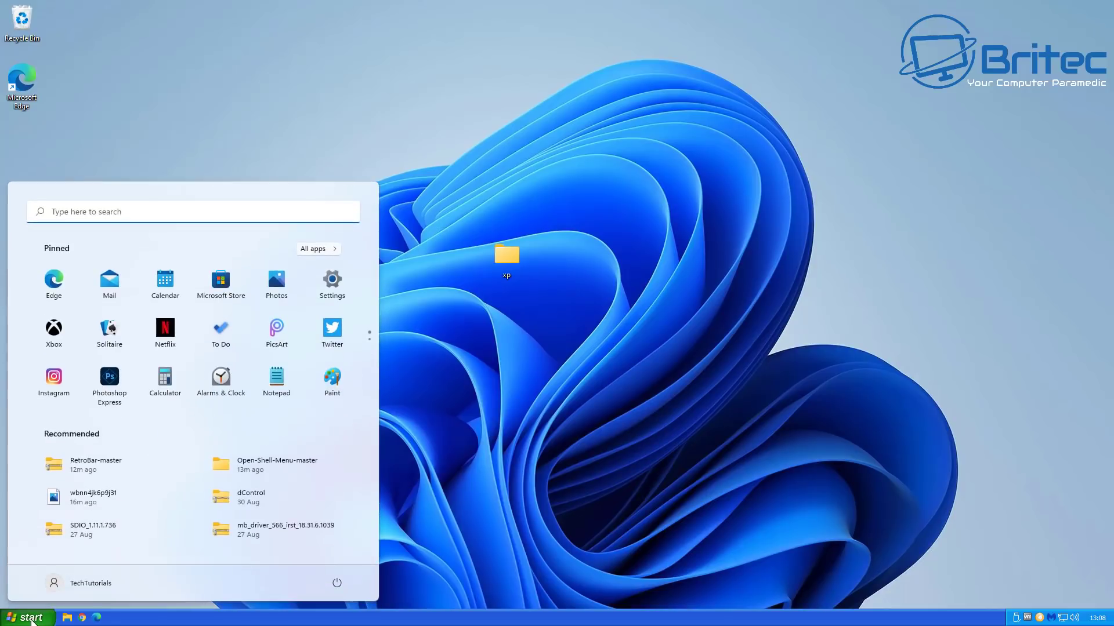
{"action": "left_click", "coordinate": [32, 620]}
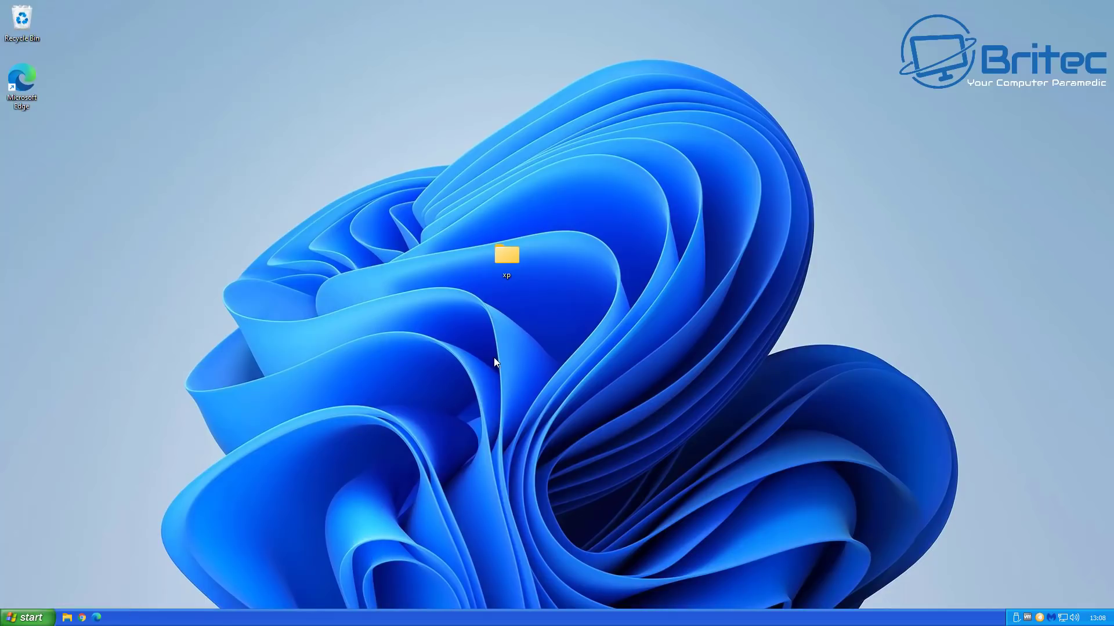
{"action": "double_click", "coordinate": [511, 258]}
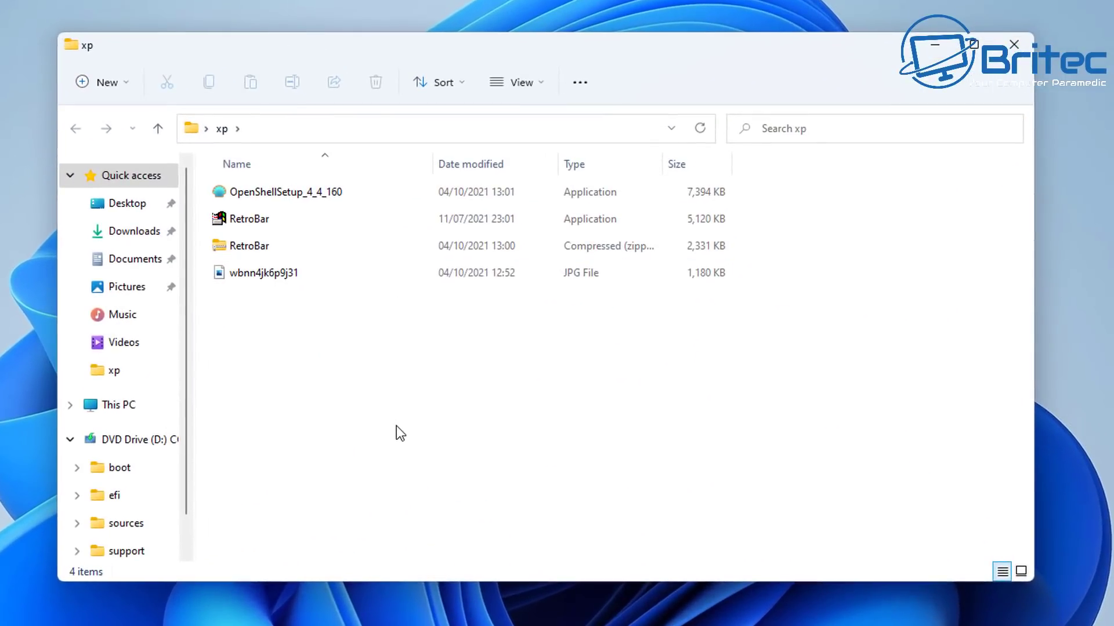
Launch the OpenShellSetup_4_4_160 installer from the xp folder
{"action": "left_click", "coordinate": [289, 197]}
{"action": "double_click", "coordinate": [288, 194]}
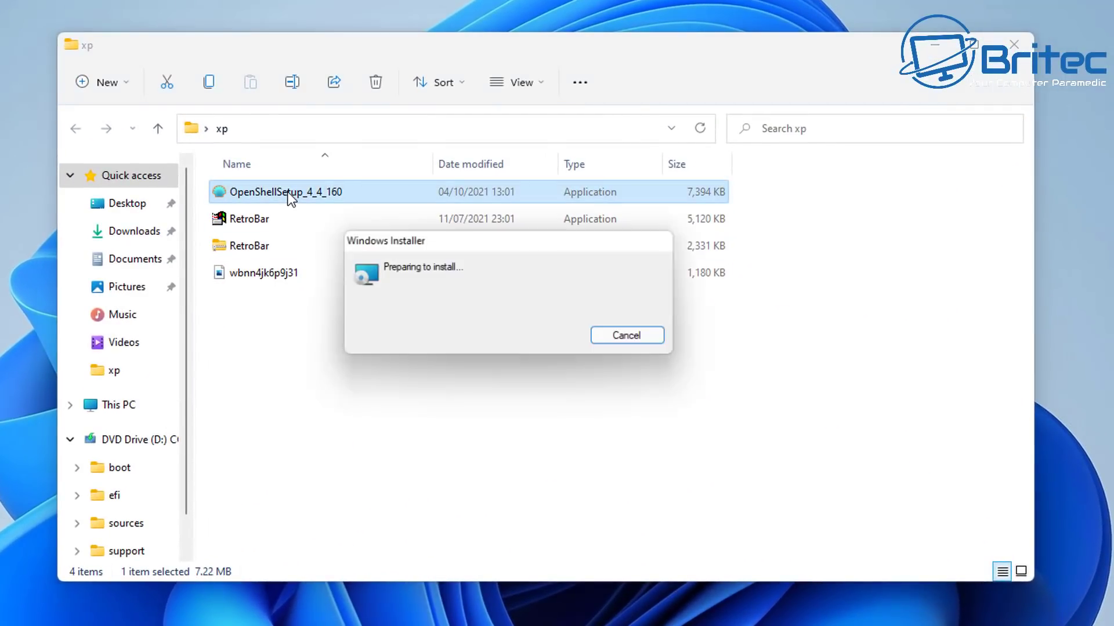
{"action": "left_click", "coordinate": [935, 45]}
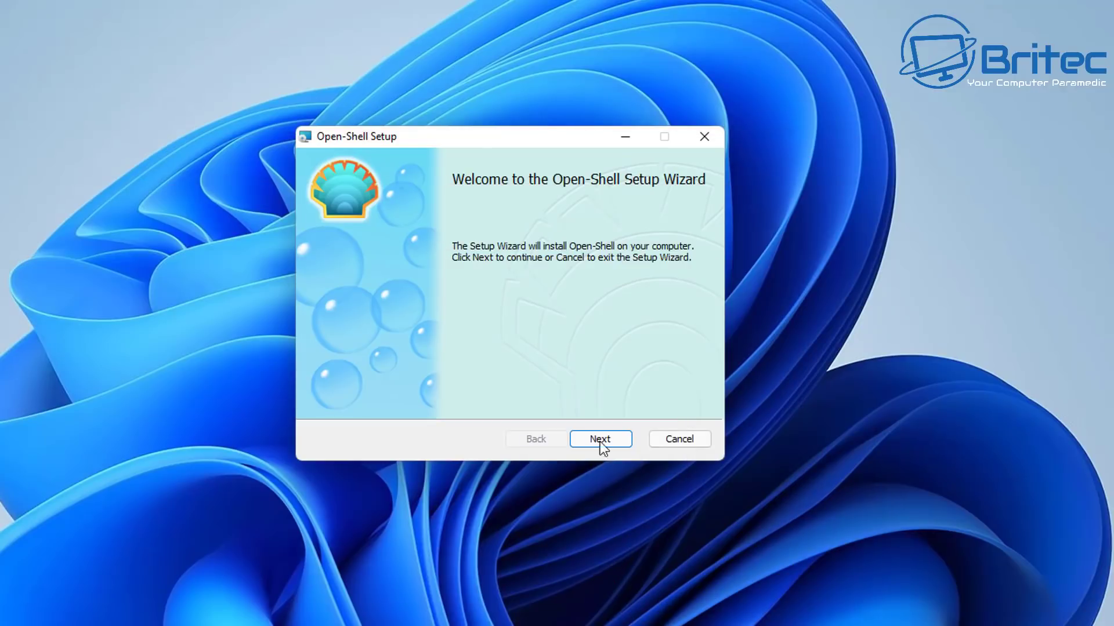
Install Open-Shell with all features after accepting the licence terms
{"action": "left_click", "coordinate": [601, 440]}
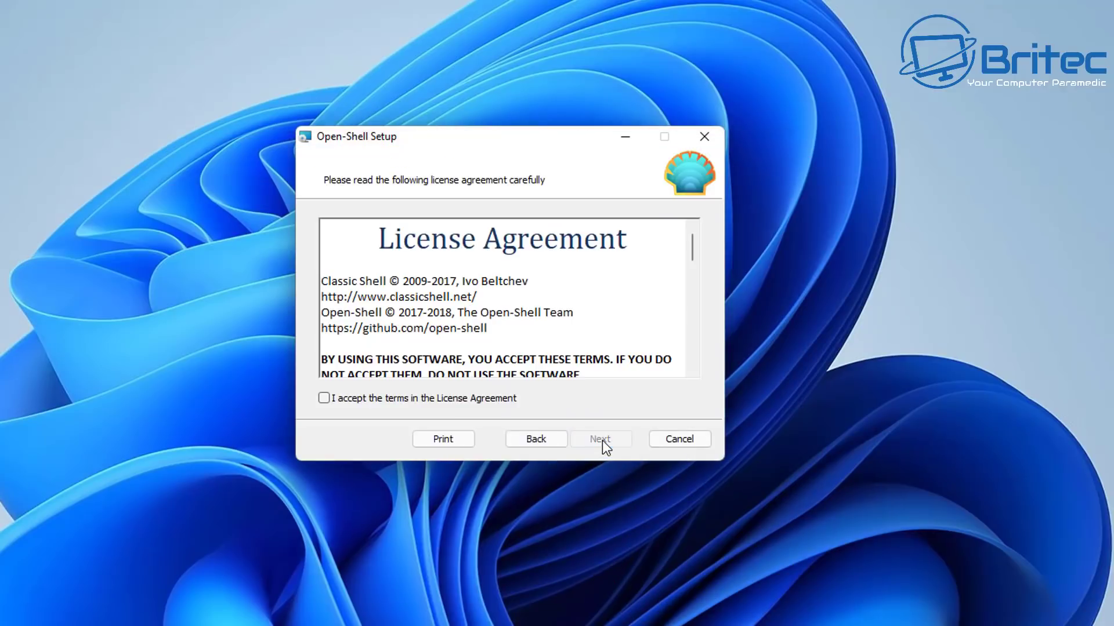
{"action": "left_click", "coordinate": [340, 405]}
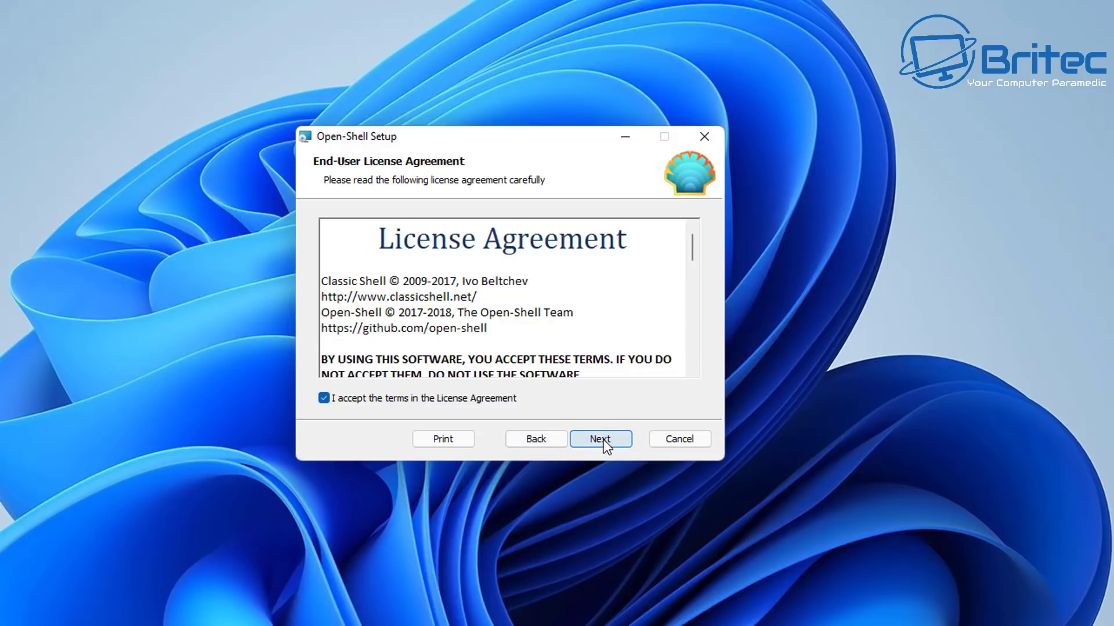
{"action": "left_click", "coordinate": [603, 439]}
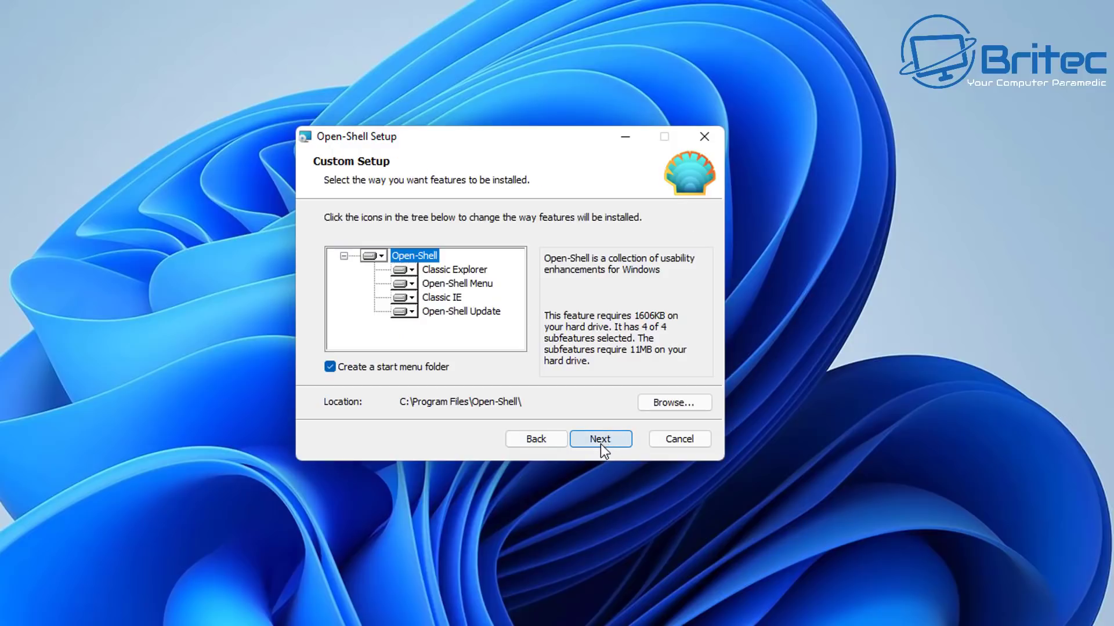
{"action": "left_click", "coordinate": [601, 441]}
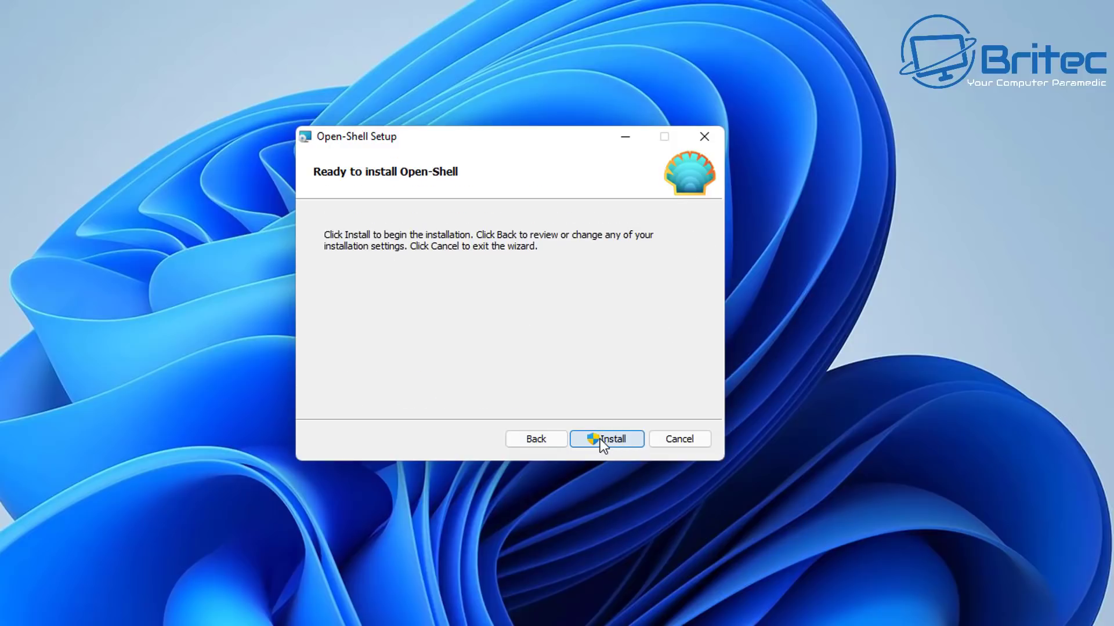
{"action": "left_click", "coordinate": [600, 441]}
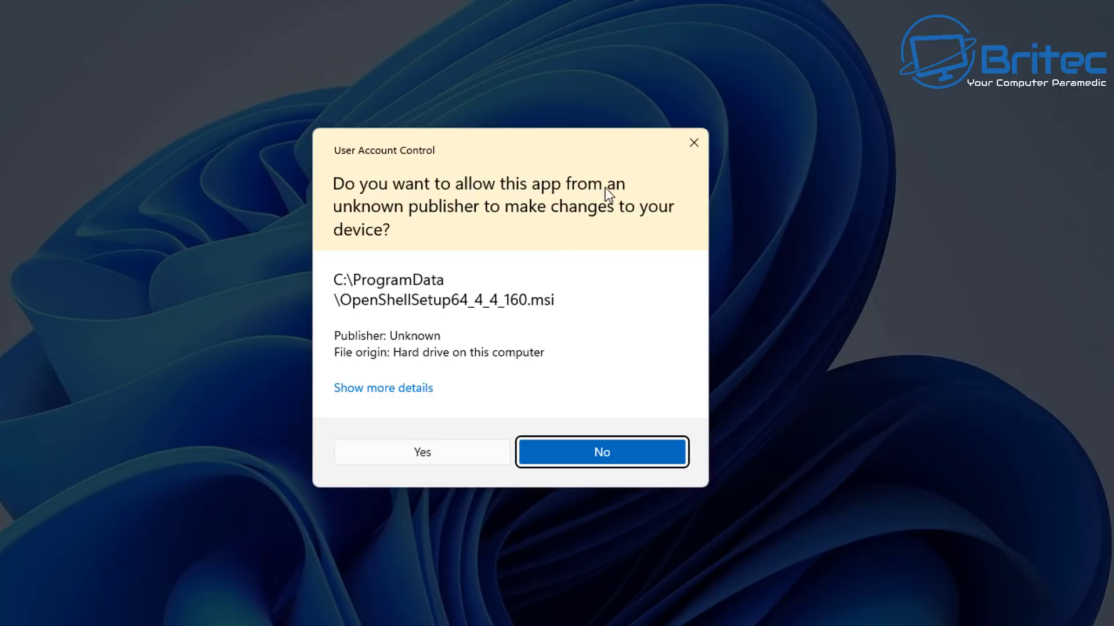
{"action": "left_click", "coordinate": [422, 453]}
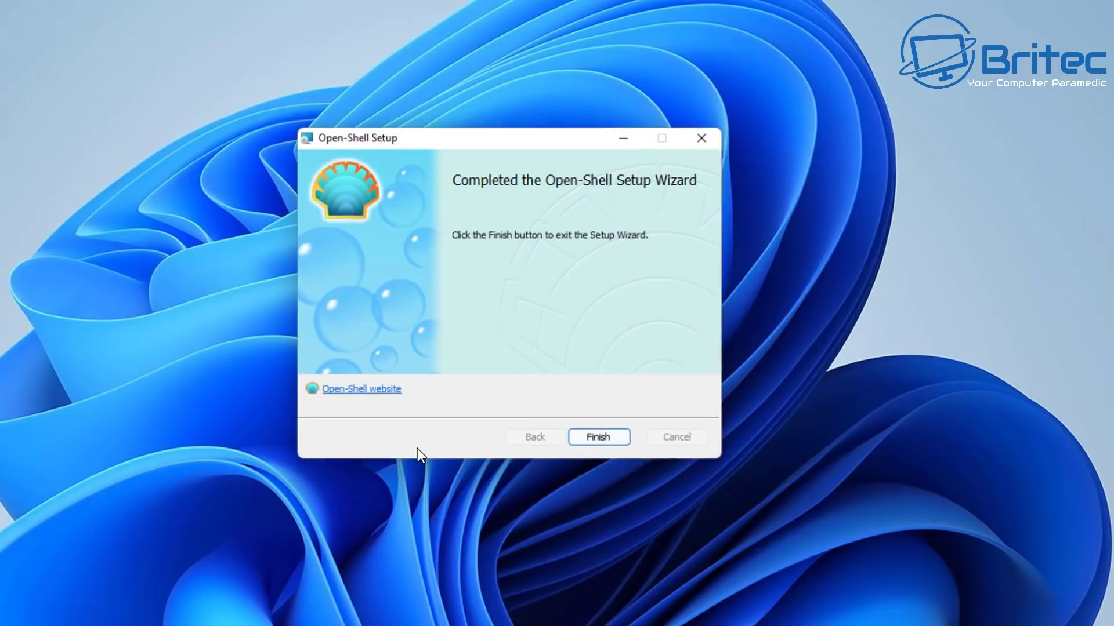
{"action": "left_click", "coordinate": [601, 443]}
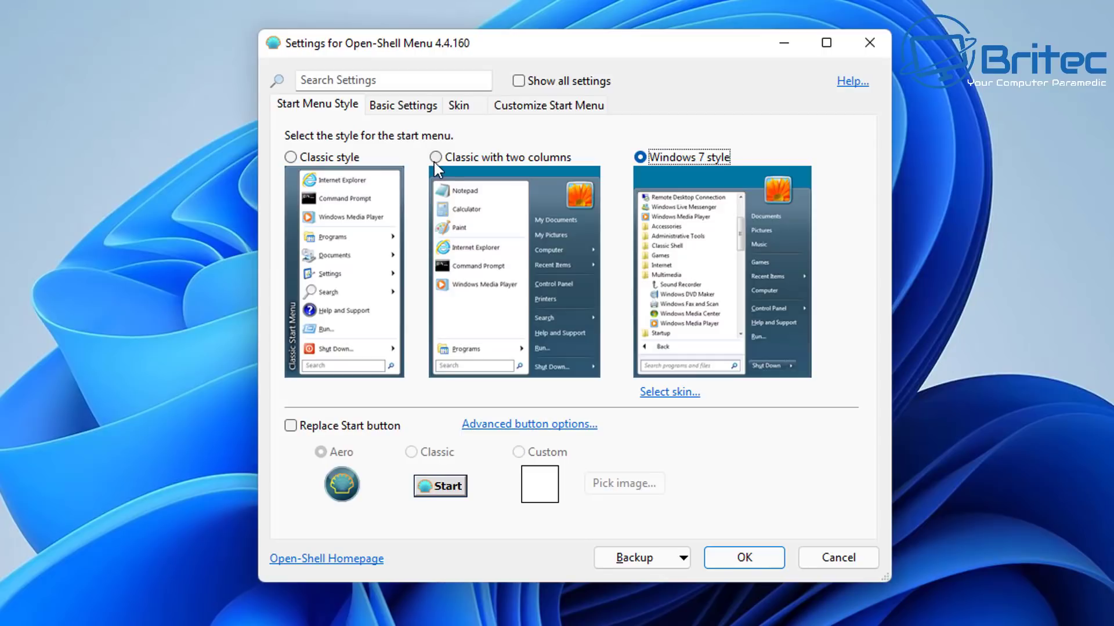
Choose the 'Classic with two columns' style, review Basic Settings, and view the Skin options
{"action": "left_click", "coordinate": [434, 157]}
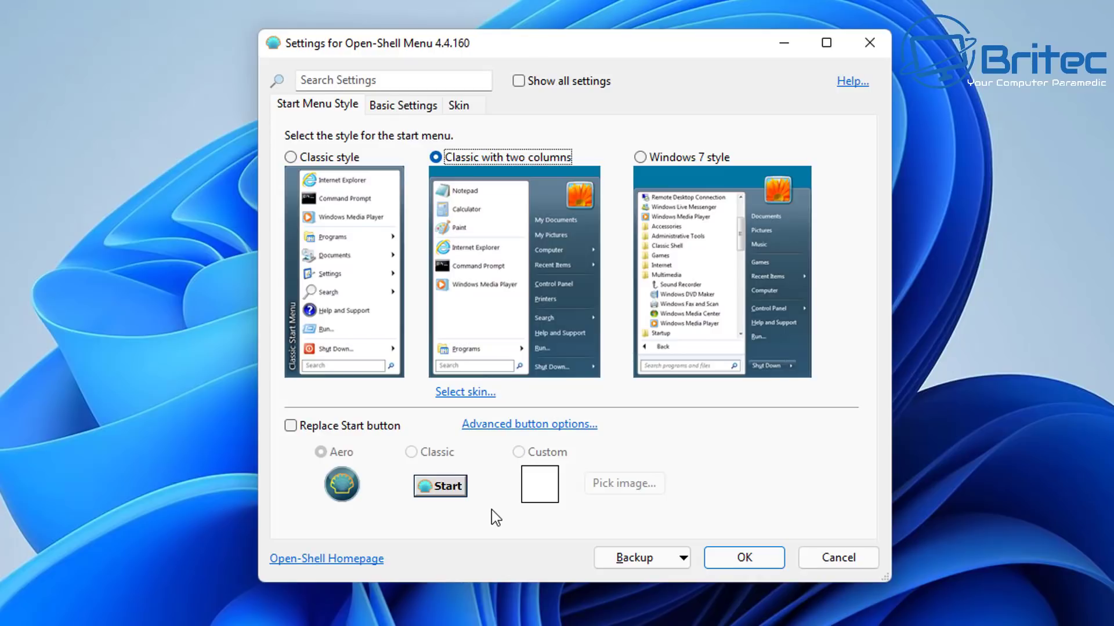
{"action": "mouse_move", "coordinate": [510, 264]}
{"action": "left_click", "coordinate": [390, 106]}
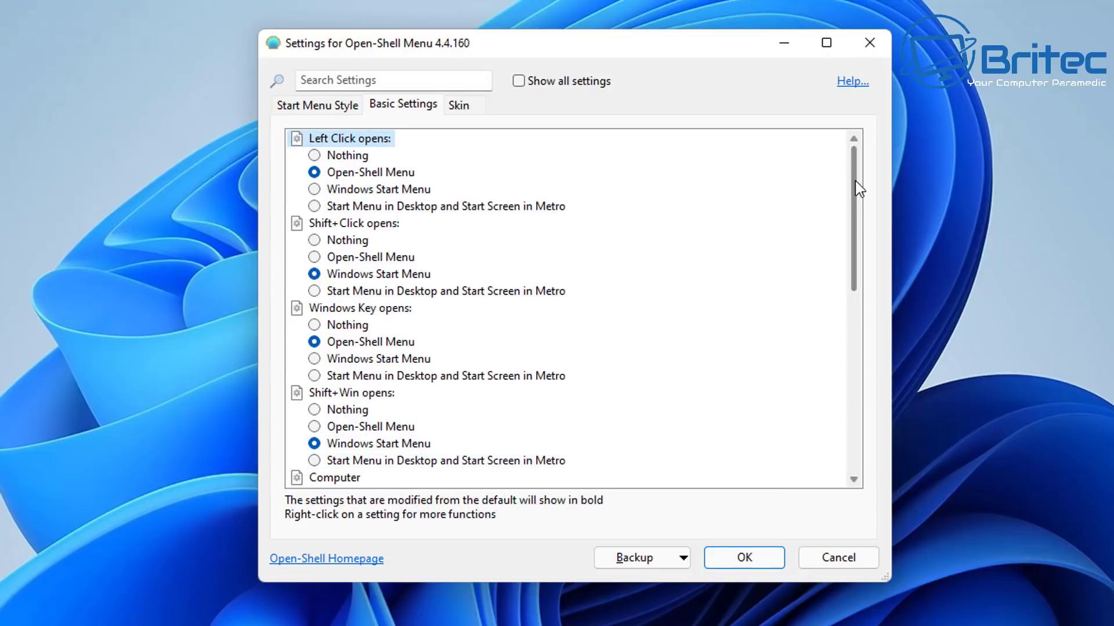
{"action": "left_click_drag", "start_coordinate": [858, 186], "coordinate": [866, 146]}
{"action": "left_click", "coordinate": [475, 104]}
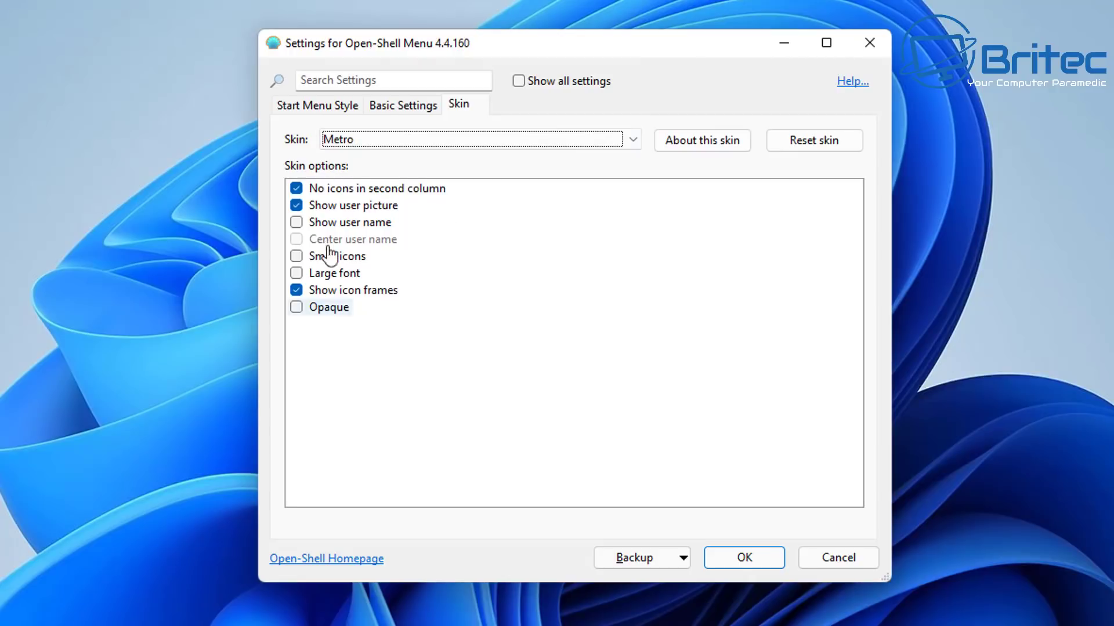
Pick Windows XP Luna from the Skin dropdown in place of Metro
{"action": "left_click", "coordinate": [301, 104]}
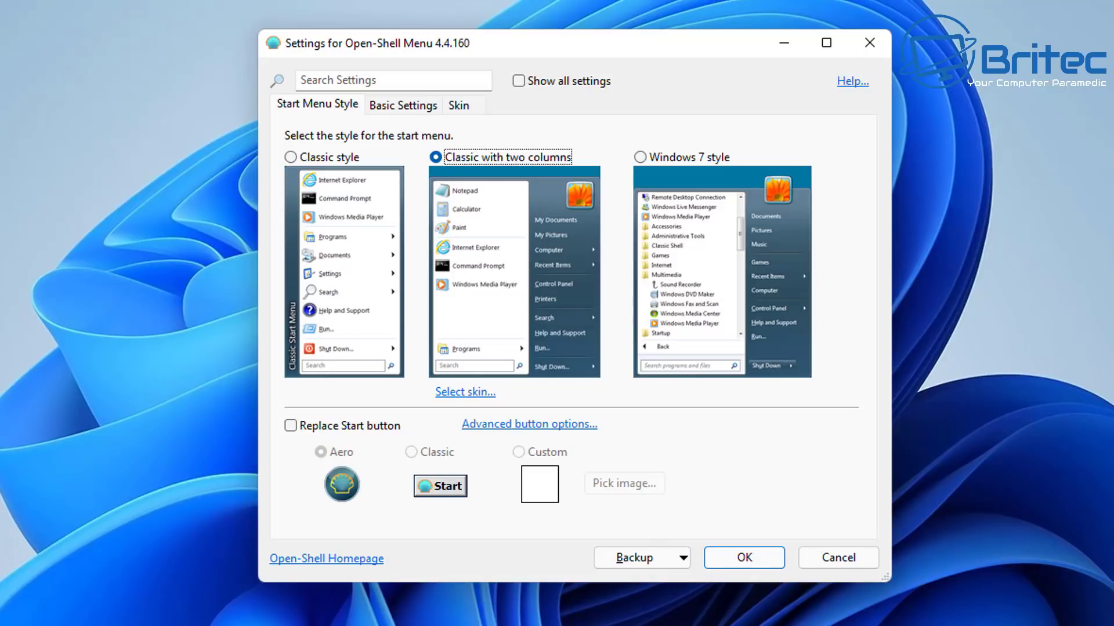
{"action": "left_click", "coordinate": [457, 392]}
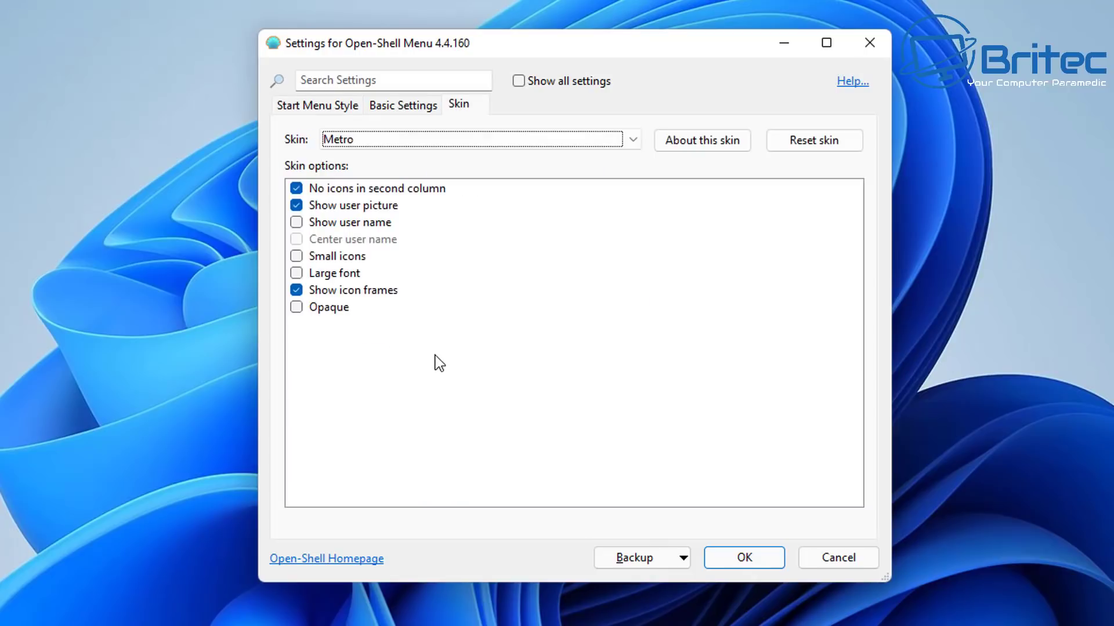
{"action": "left_click", "coordinate": [634, 141]}
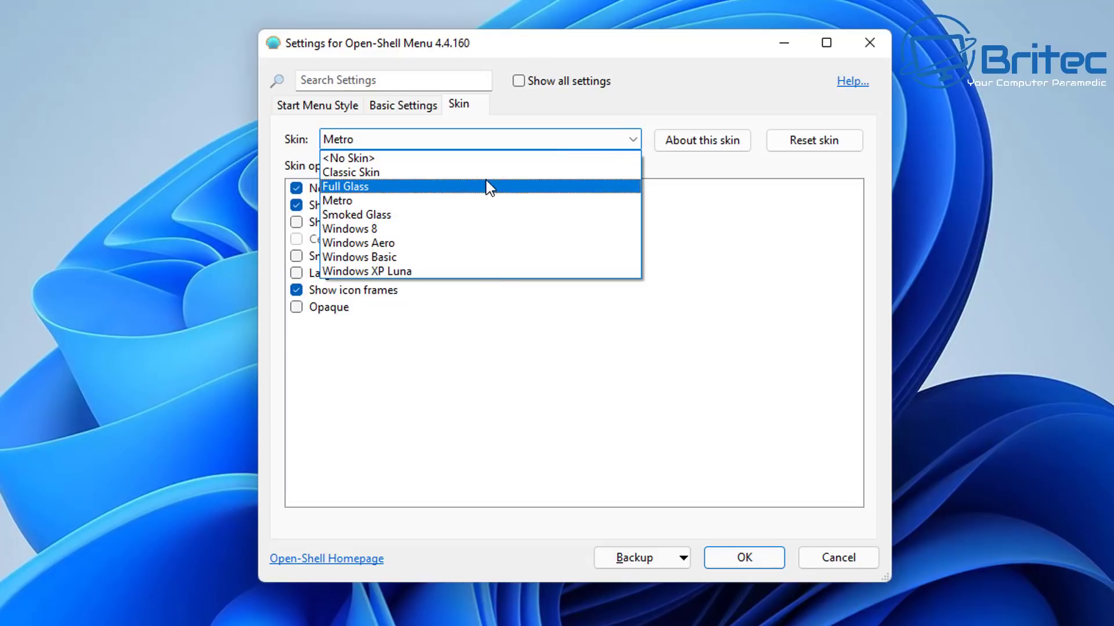
{"action": "left_click", "coordinate": [476, 273]}
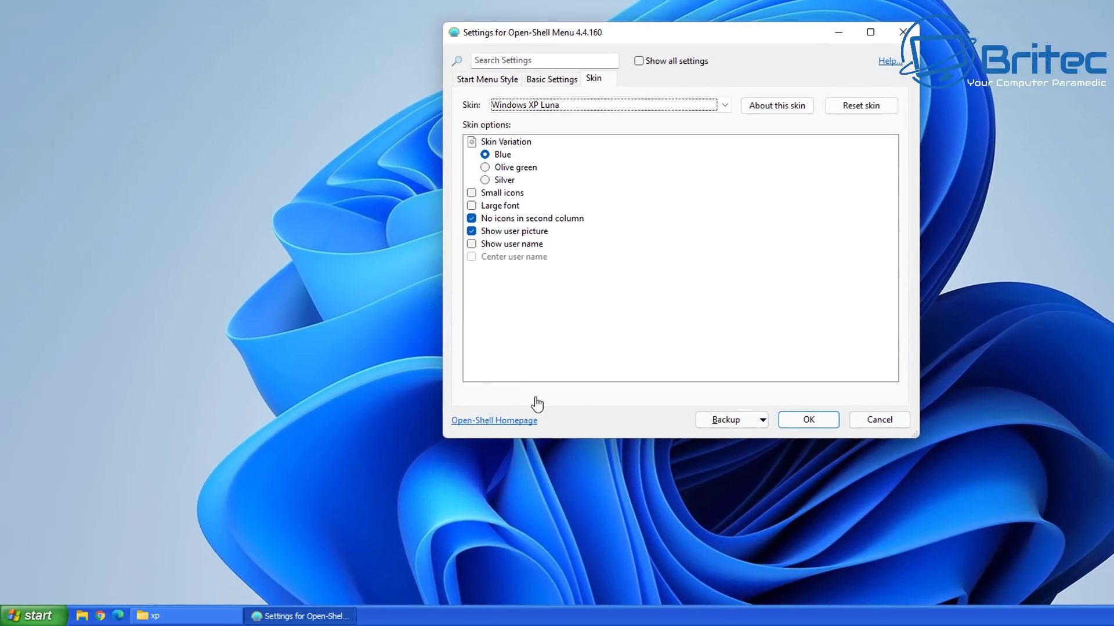
Untick 'No icons in second column', preview the Start menu, and save with OK
{"action": "left_click", "coordinate": [46, 620]}
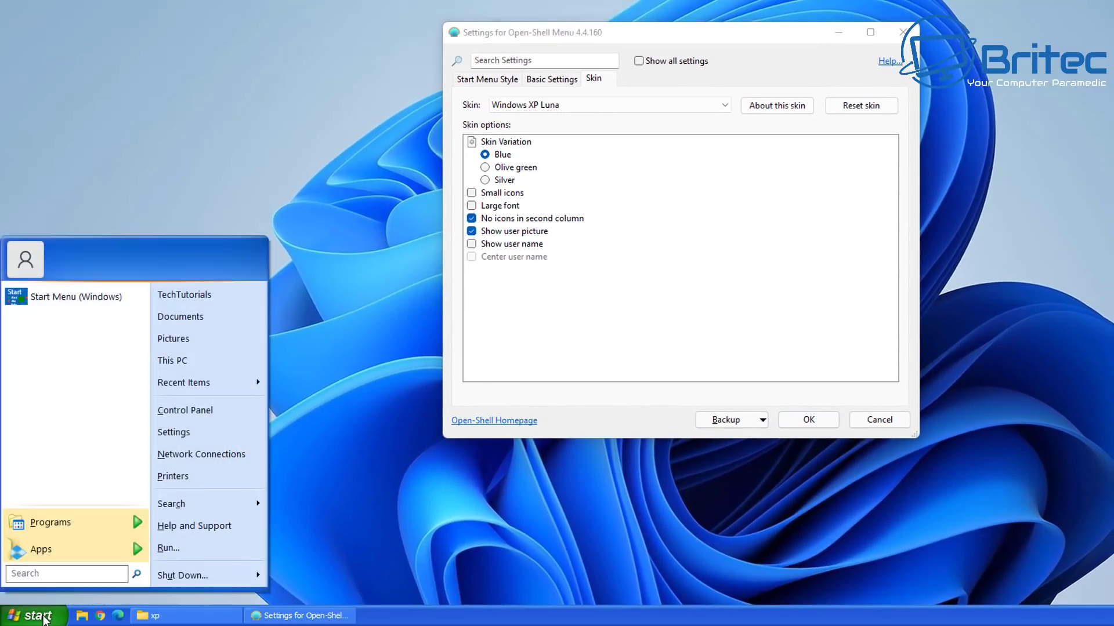
{"action": "left_click", "coordinate": [471, 220]}
{"action": "left_click", "coordinate": [34, 616]}
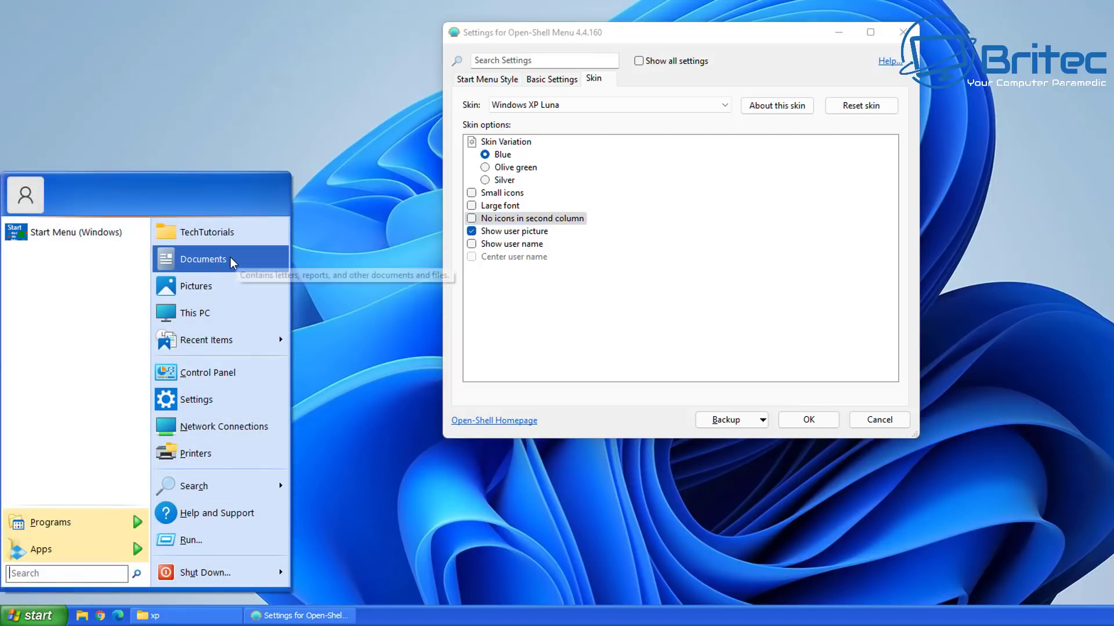
{"action": "mouse_move", "coordinate": [229, 496]}
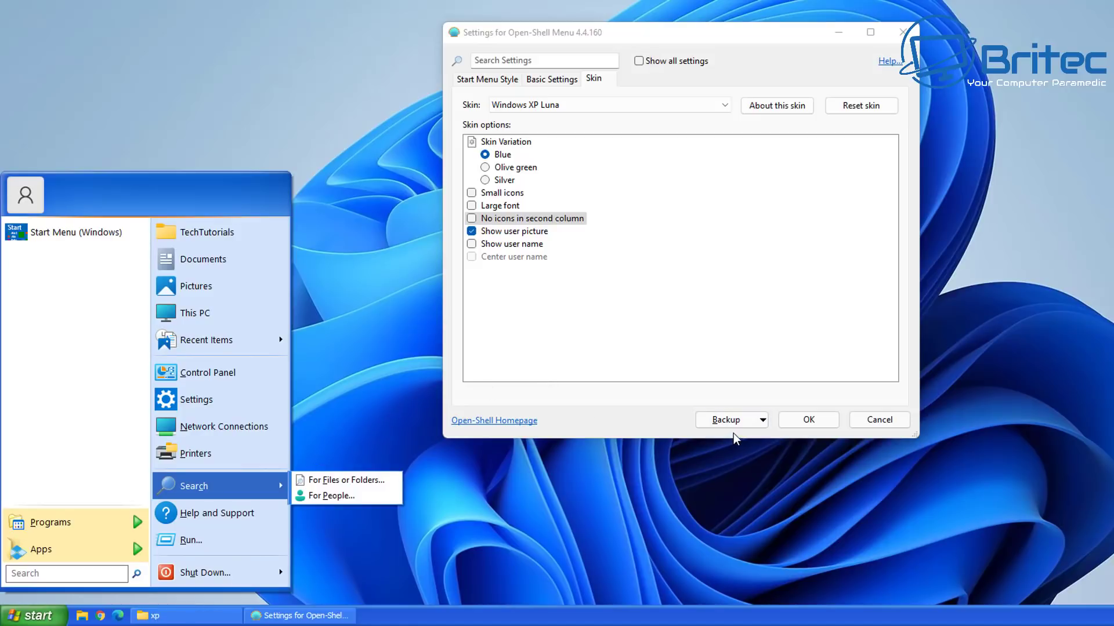
{"action": "left_click", "coordinate": [804, 427]}
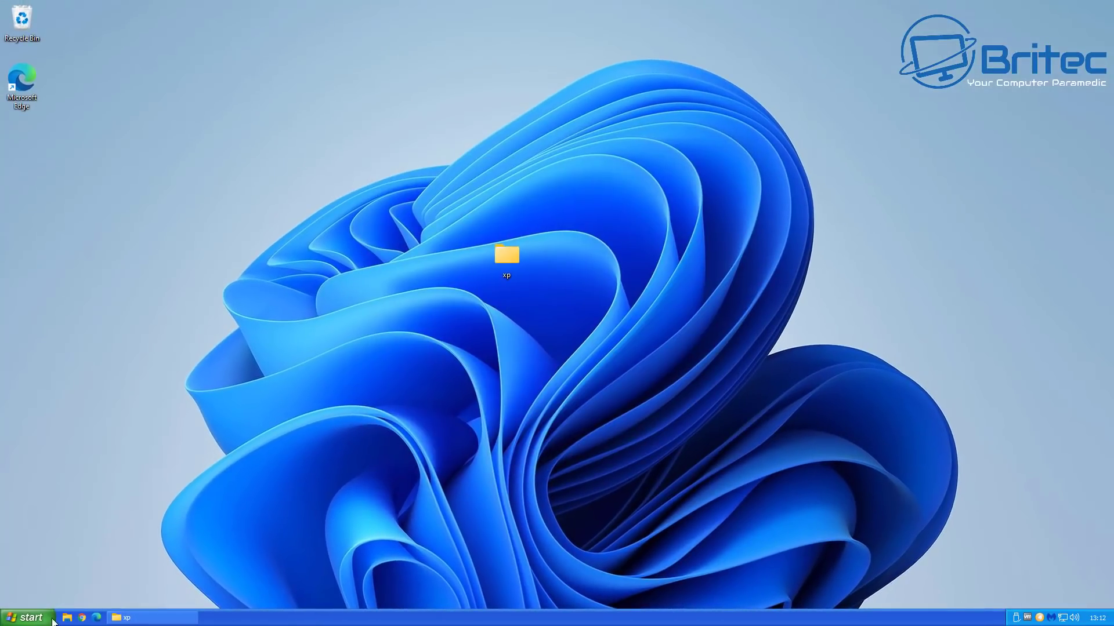
Open the XP Luna Start menu from the taskbar to check its icons
{"action": "left_click", "coordinate": [26, 618]}
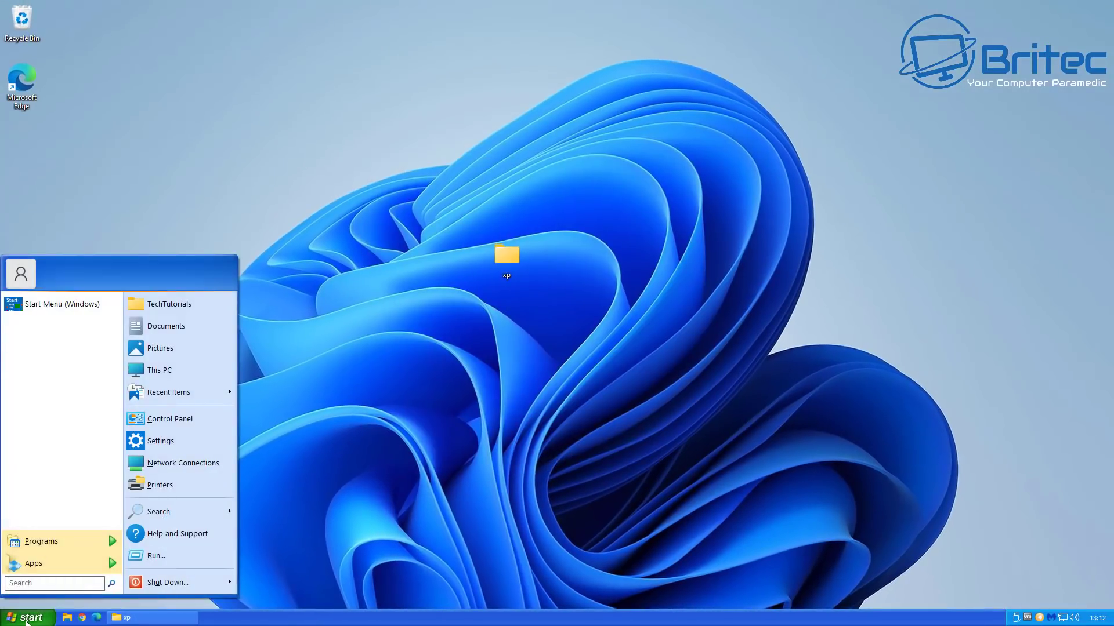
{"action": "left_click", "coordinate": [360, 506]}
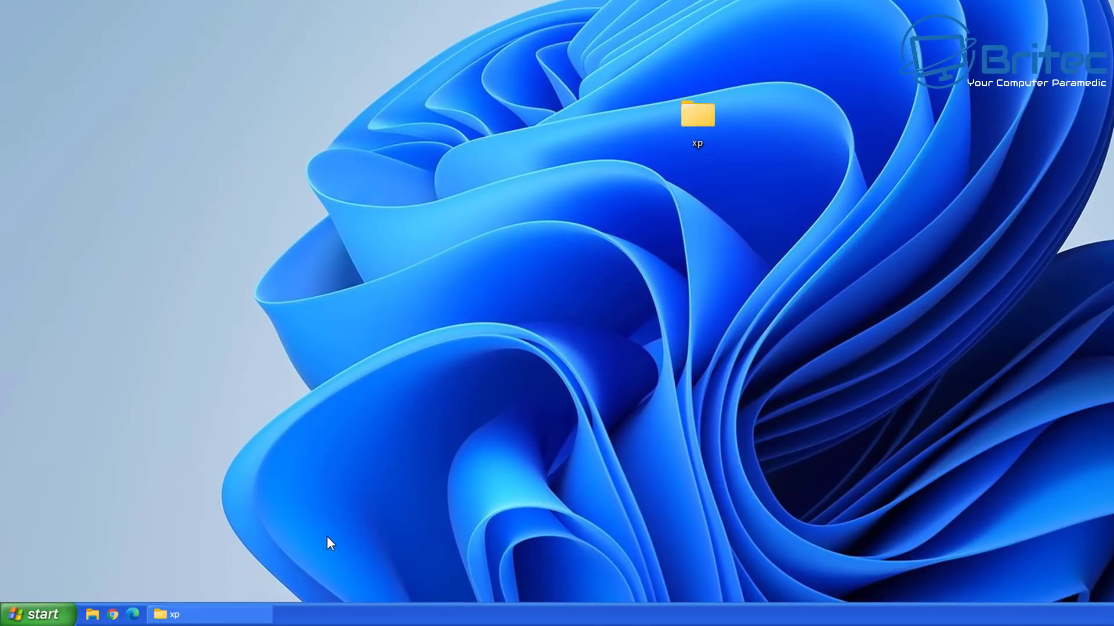
{"action": "left_click", "coordinate": [29, 614]}
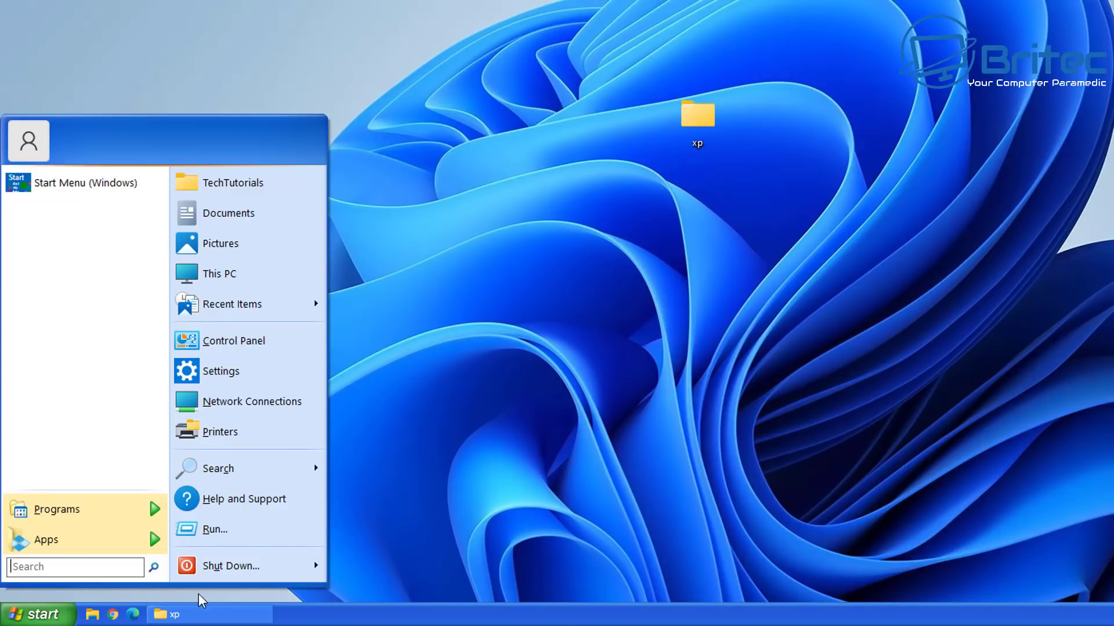
Launch Registry Editor via a 'regedit' start menu search, allowing it to make changes
{"action": "left_click", "coordinate": [444, 580]}
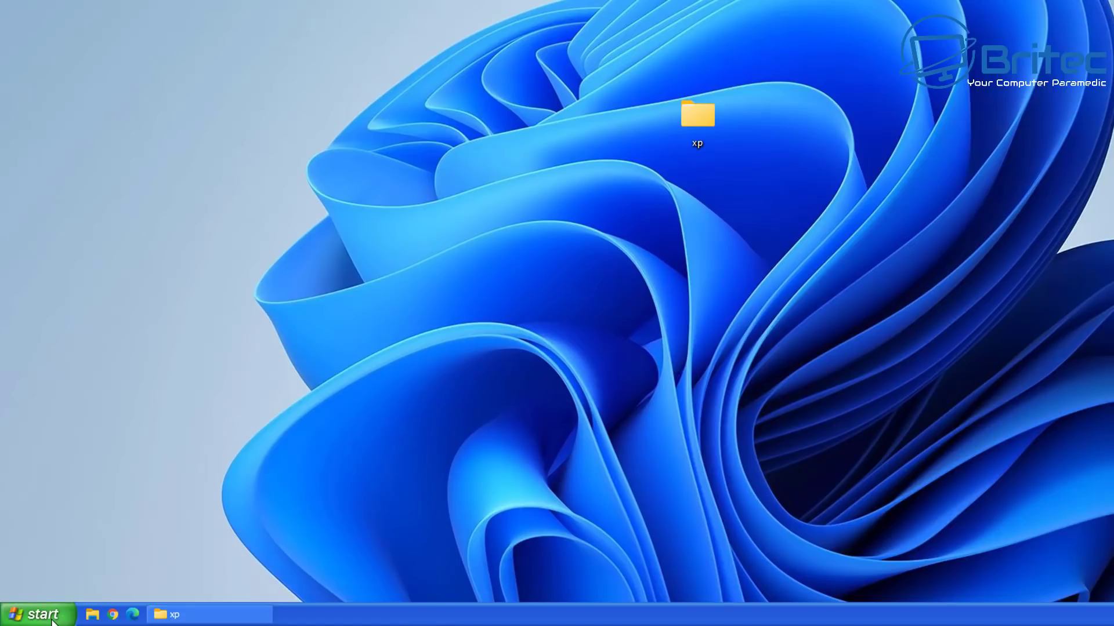
{"action": "left_click", "coordinate": [21, 614]}
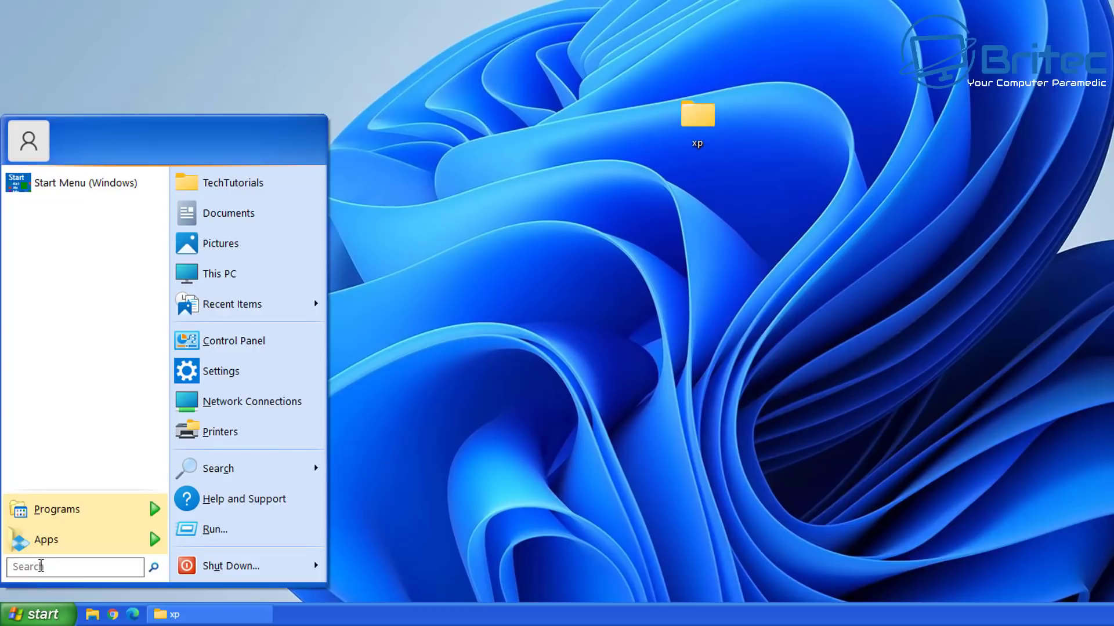
{"action": "type", "text": "regedit"}
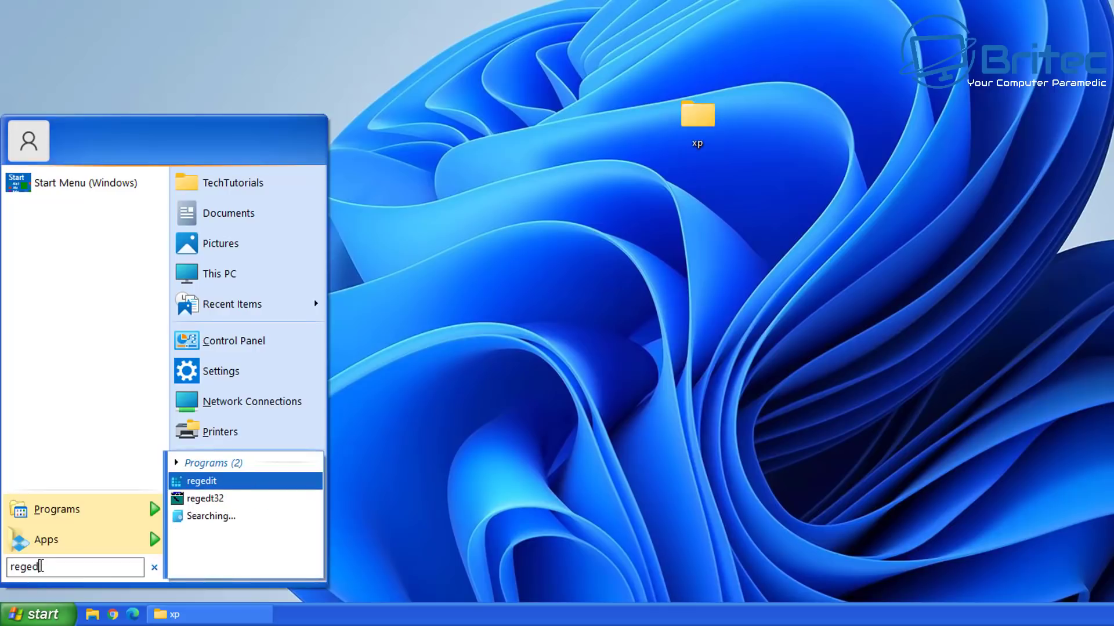
{"action": "left_click", "coordinate": [199, 529]}
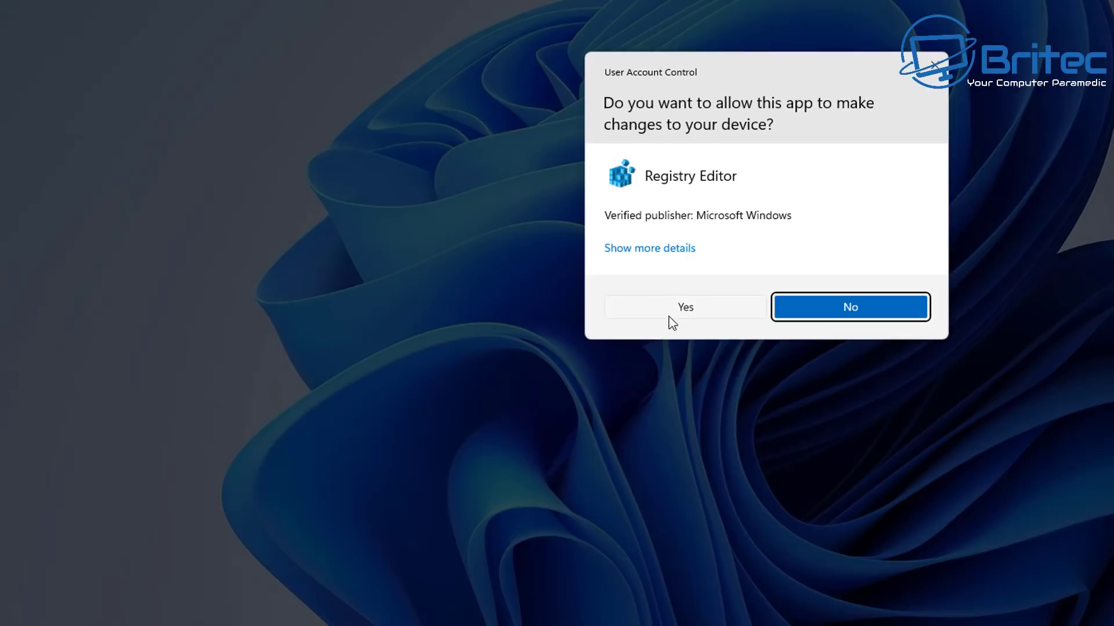
{"action": "left_click", "coordinate": [670, 313]}
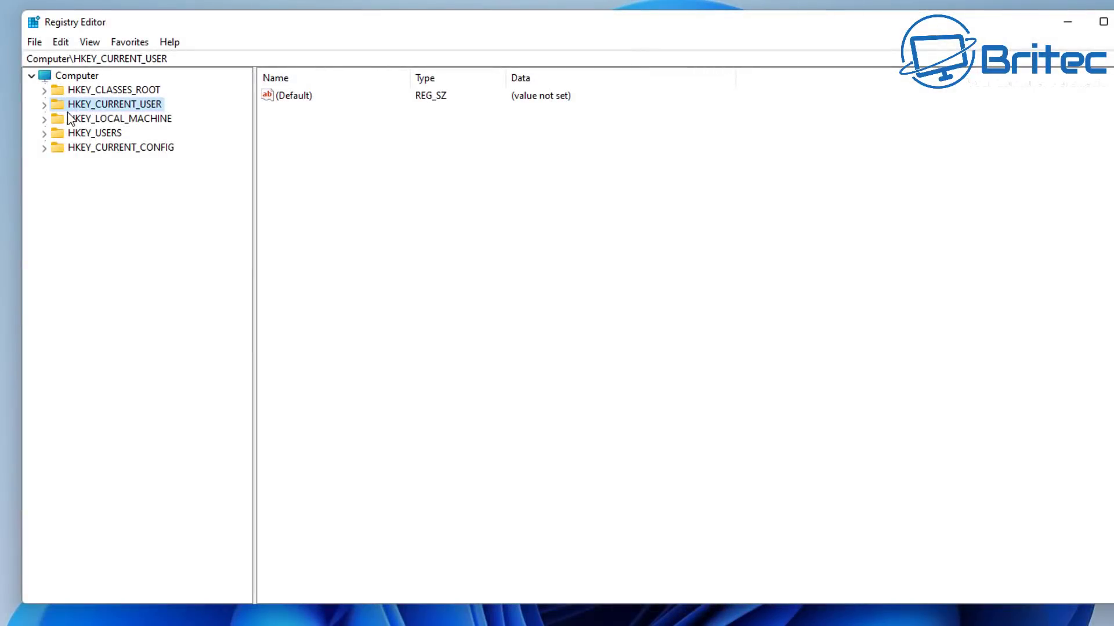
Expand HKEY_CURRENT_USER, then Software, then Microsoft in the registry tree
{"action": "left_click", "coordinate": [44, 105]}
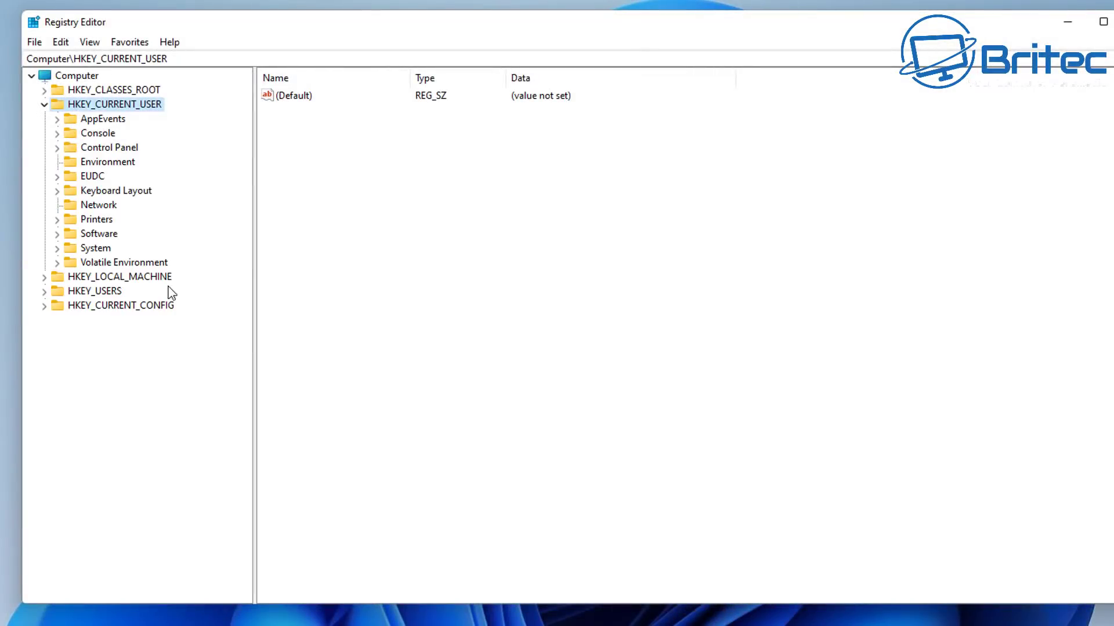
{"action": "left_click", "coordinate": [105, 237]}
{"action": "left_click", "coordinate": [57, 234]}
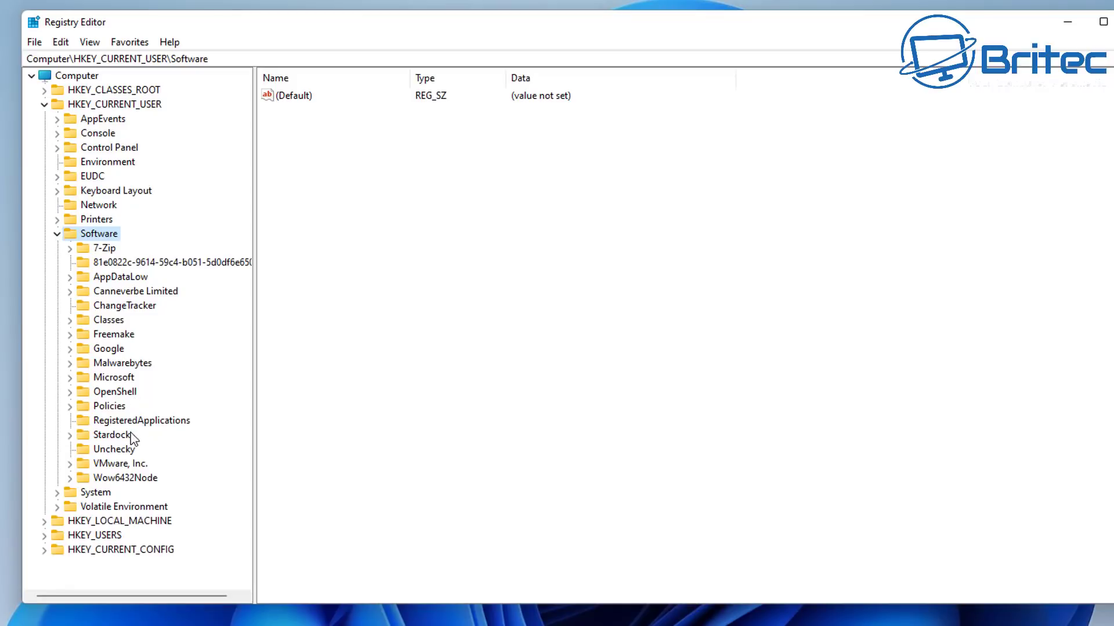
{"action": "left_click", "coordinate": [116, 378]}
{"action": "left_click", "coordinate": [70, 377]}
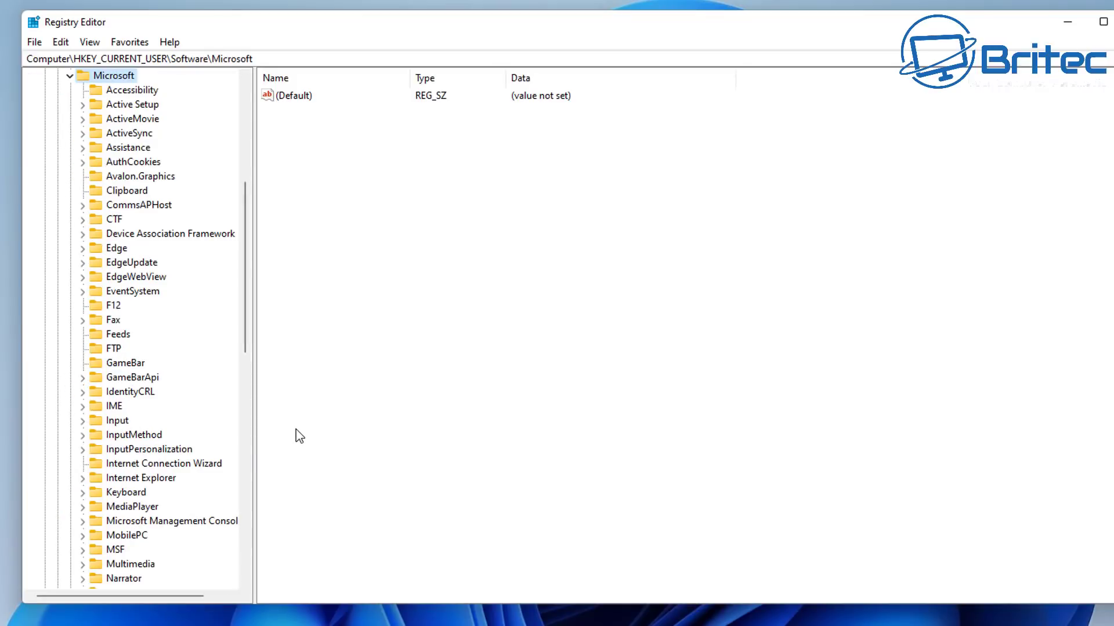
{"action": "scroll", "coordinate": [168, 500], "scroll_direction": "down", "scroll_amount": 15}
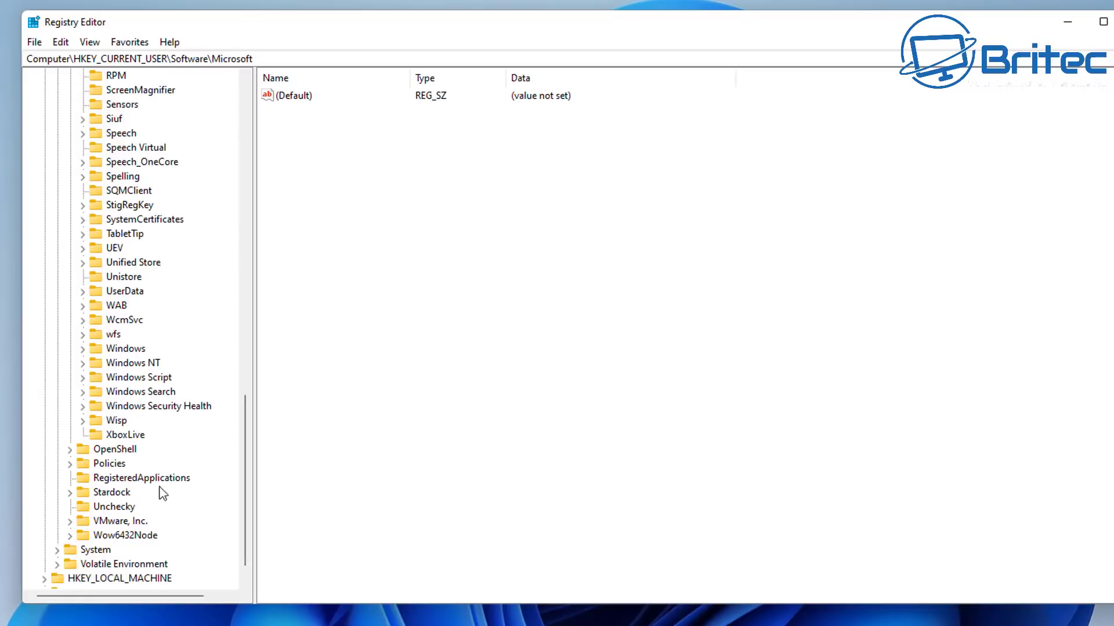
Expand Windows\CurrentVersion\Explorer and select the Advanced key
{"action": "left_click", "coordinate": [124, 350]}
{"action": "left_click", "coordinate": [83, 350]}
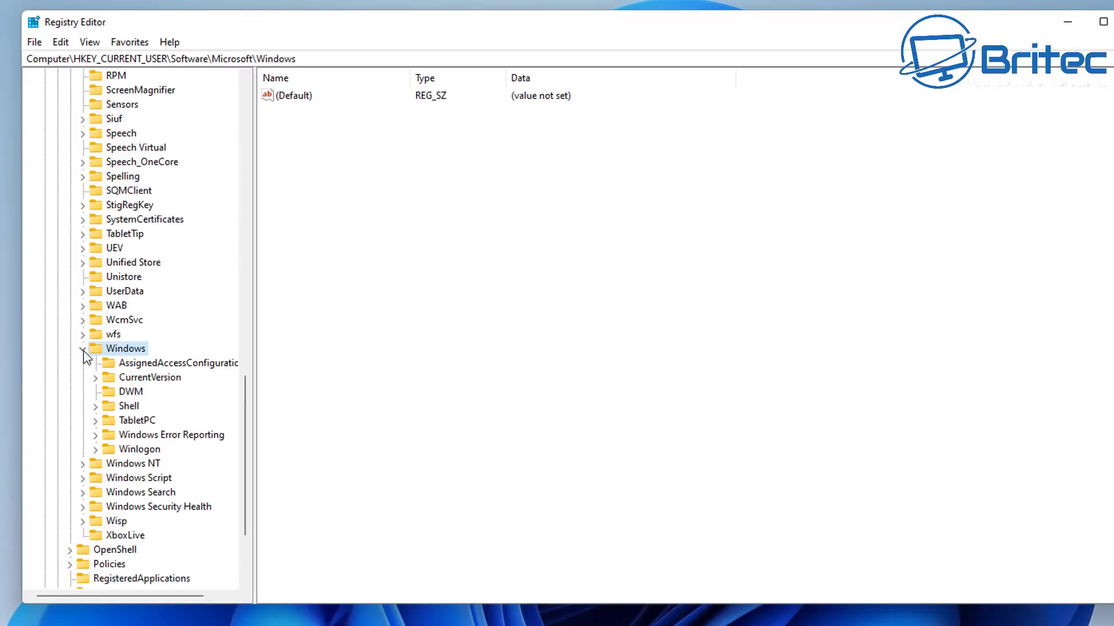
{"action": "left_click", "coordinate": [150, 379]}
{"action": "left_click", "coordinate": [95, 379]}
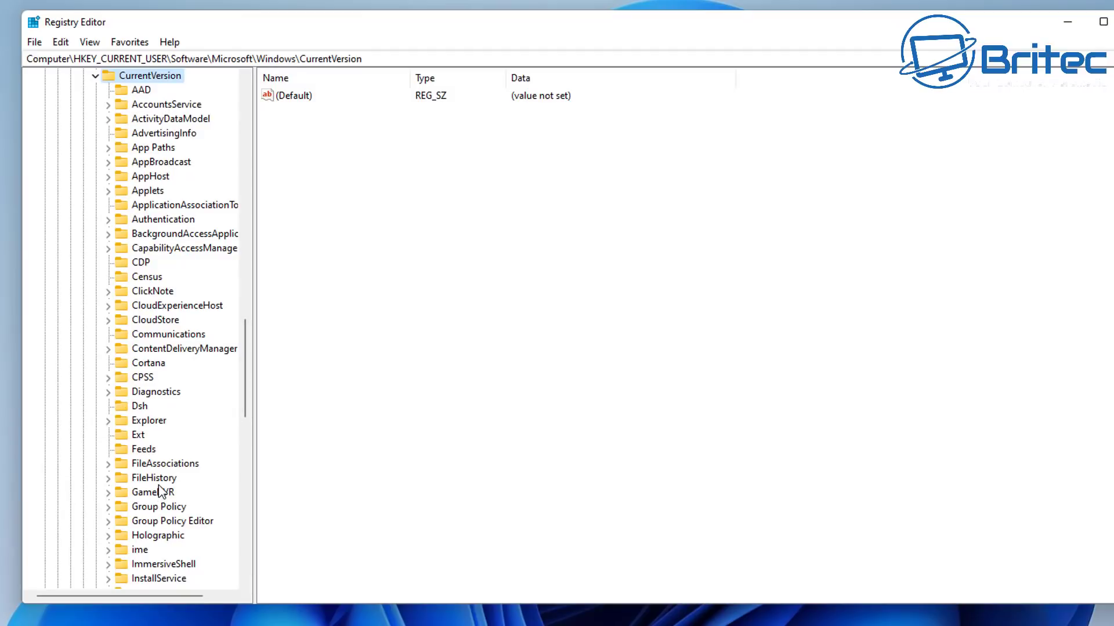
{"action": "left_click", "coordinate": [149, 421]}
{"action": "left_click", "coordinate": [109, 422]}
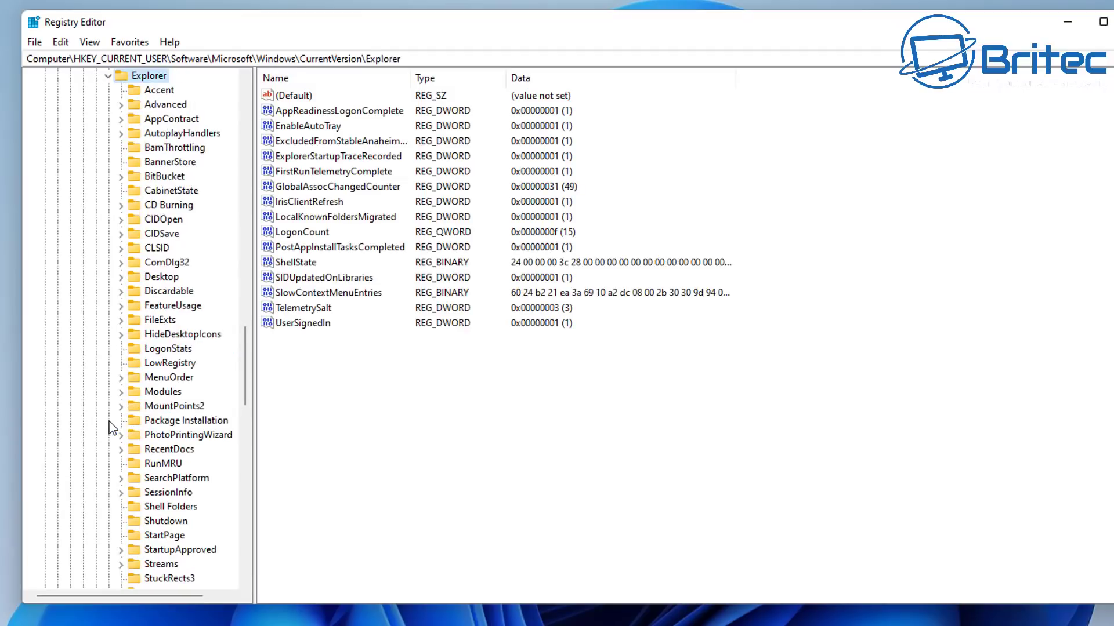
{"action": "left_click", "coordinate": [161, 109]}
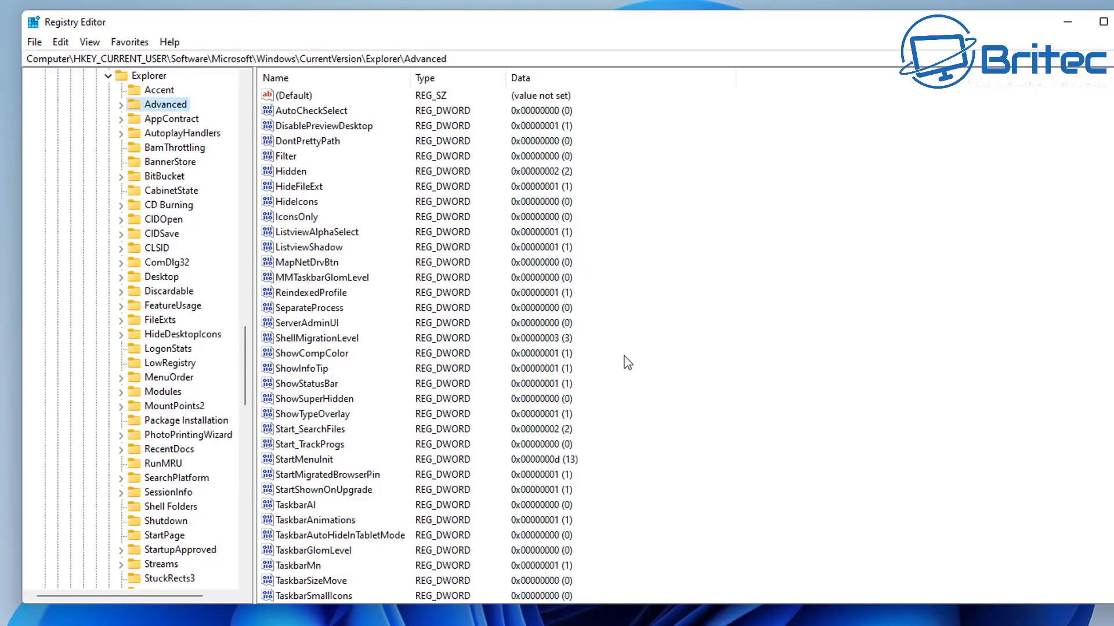
Create a new DWORD (32-bit) value named TaskbarSi in the Advanced key
{"action": "scroll", "coordinate": [741, 386], "scroll_direction": "down", "scroll_amount": 1}
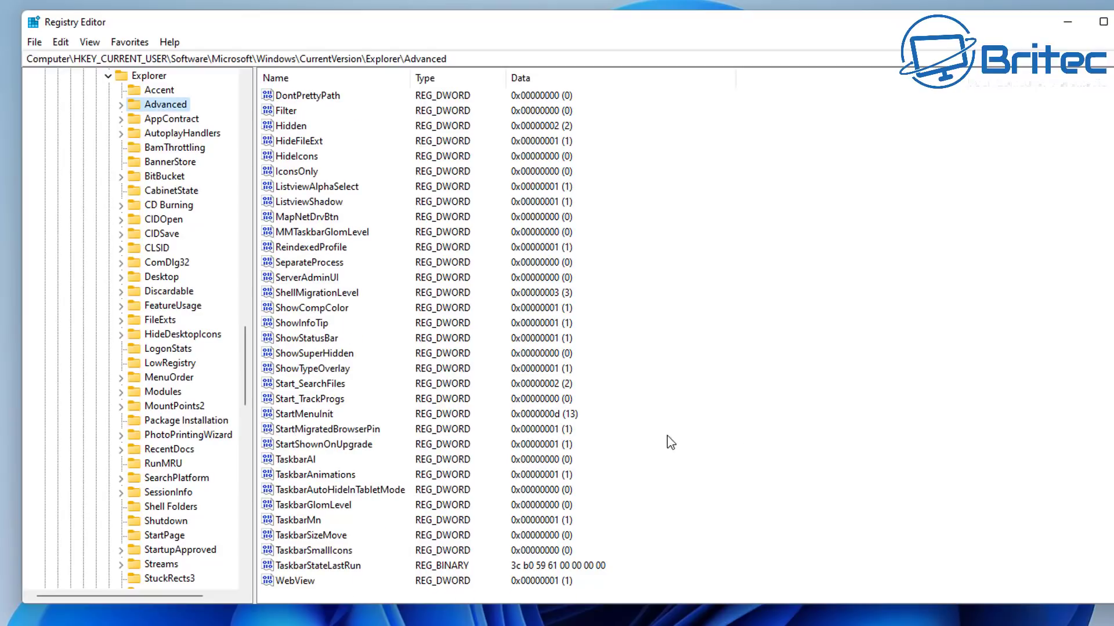
{"action": "right_click", "coordinate": [605, 348]}
{"action": "mouse_move", "coordinate": [690, 358]}
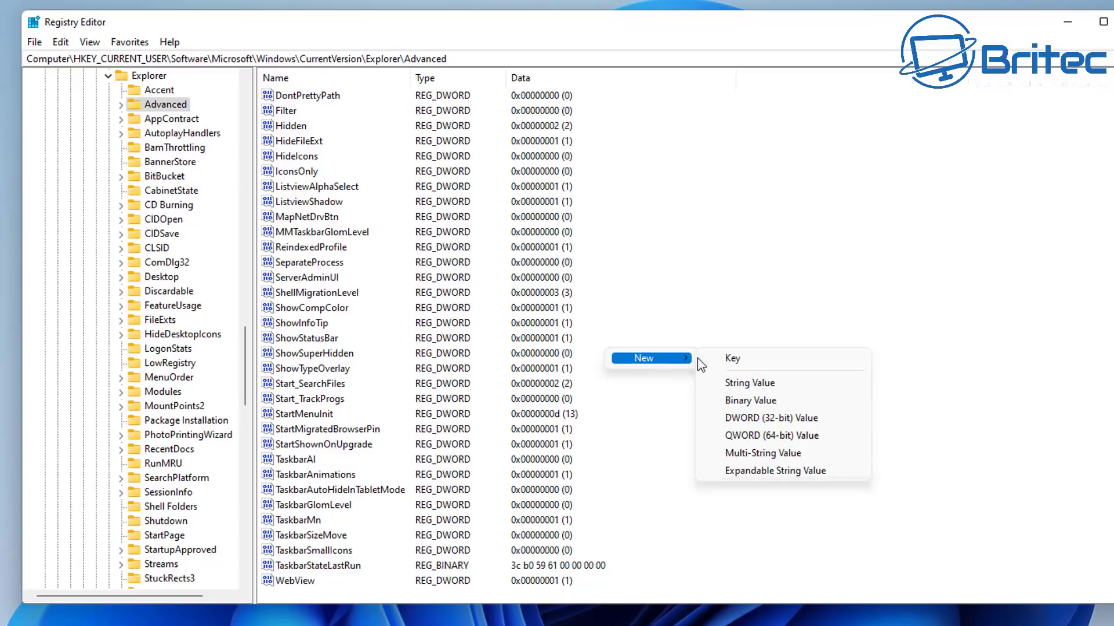
{"action": "left_click", "coordinate": [794, 418]}
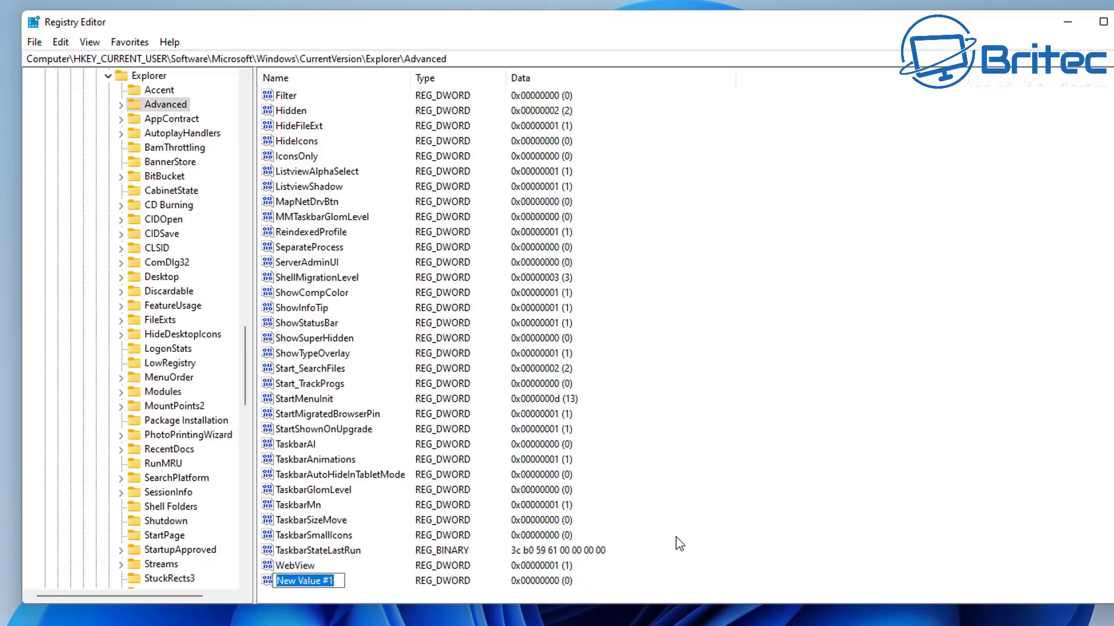
{"action": "type", "text": "Taskbar"}
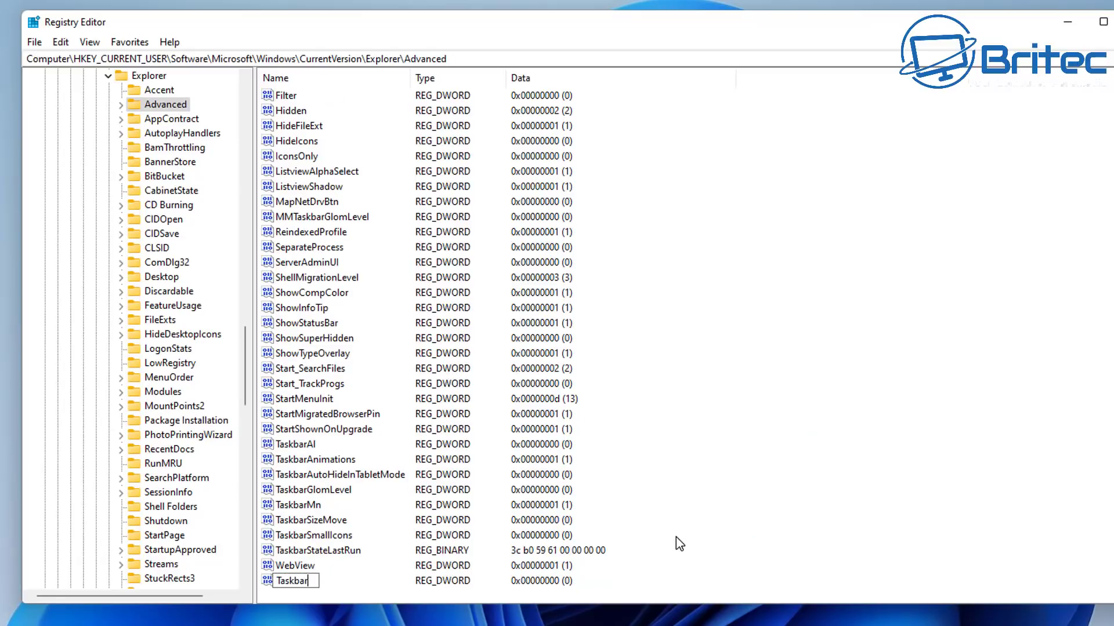
{"action": "type", "text": "Si"}
{"action": "key", "text": "Return"}
Confirm the TaskbarSi value data as 0
{"action": "double_click", "coordinate": [297, 582]}
{"action": "left_click_drag", "start_coordinate": [187, 93], "coordinate": [408, 254]}
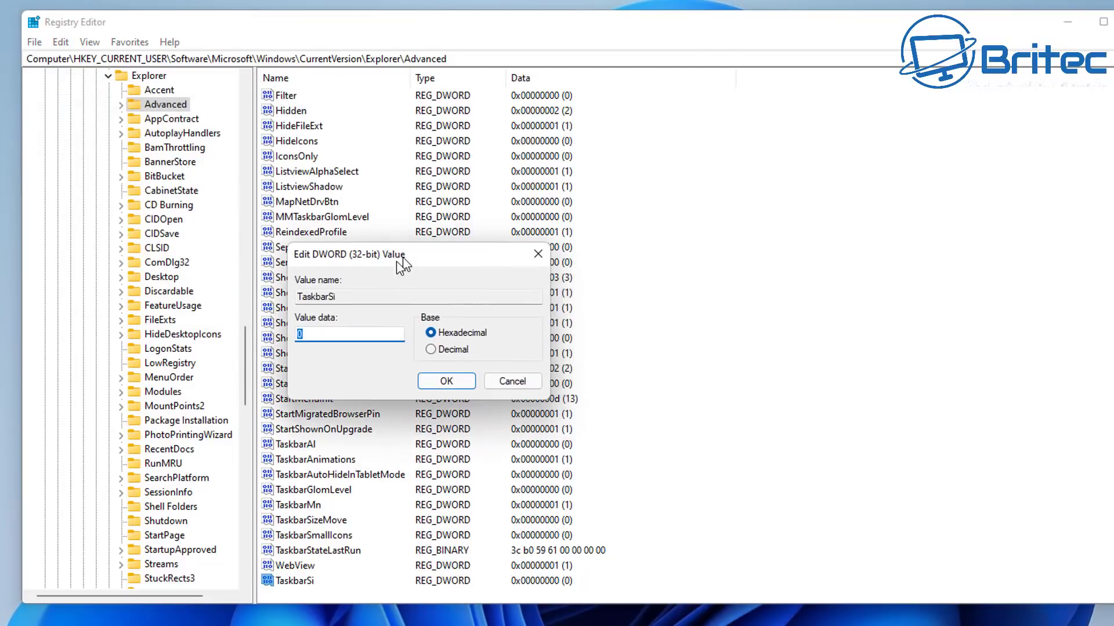
{"action": "left_click", "coordinate": [298, 337]}
{"action": "left_click", "coordinate": [446, 381]}
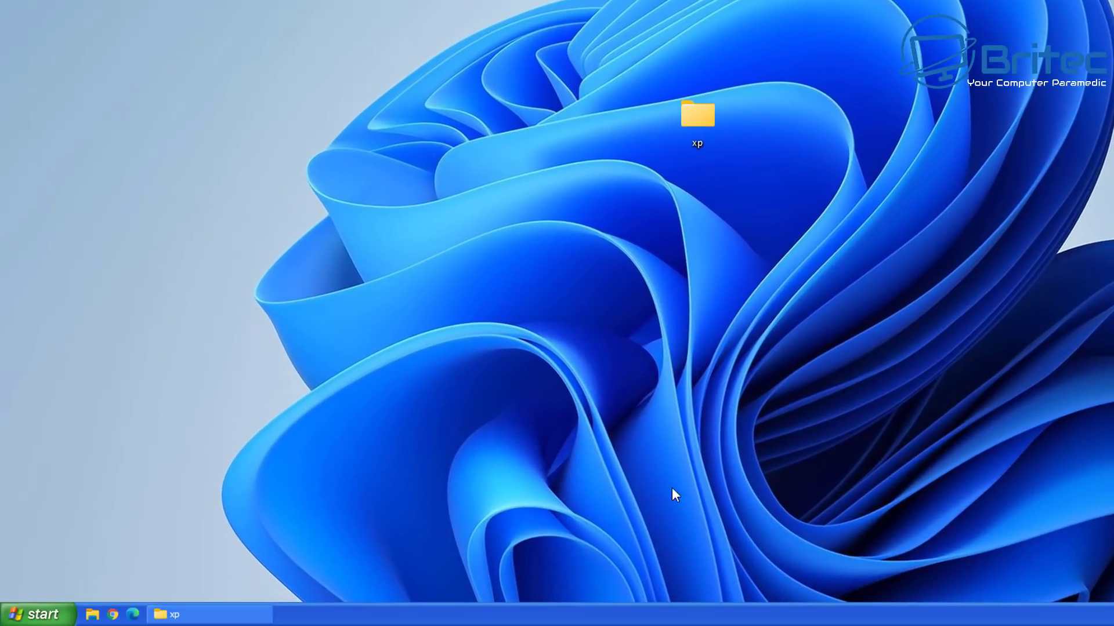
Restart Windows Explorer from Task Manager, then check that the Start menu opens and closes
{"action": "right_click", "coordinate": [632, 614]}
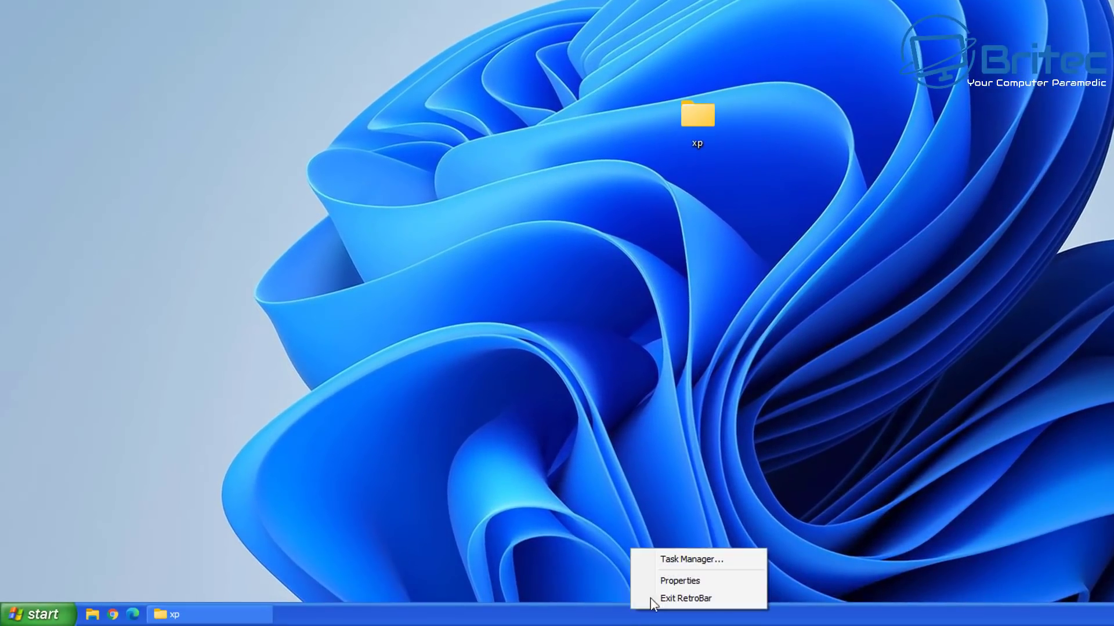
{"action": "left_click", "coordinate": [687, 560]}
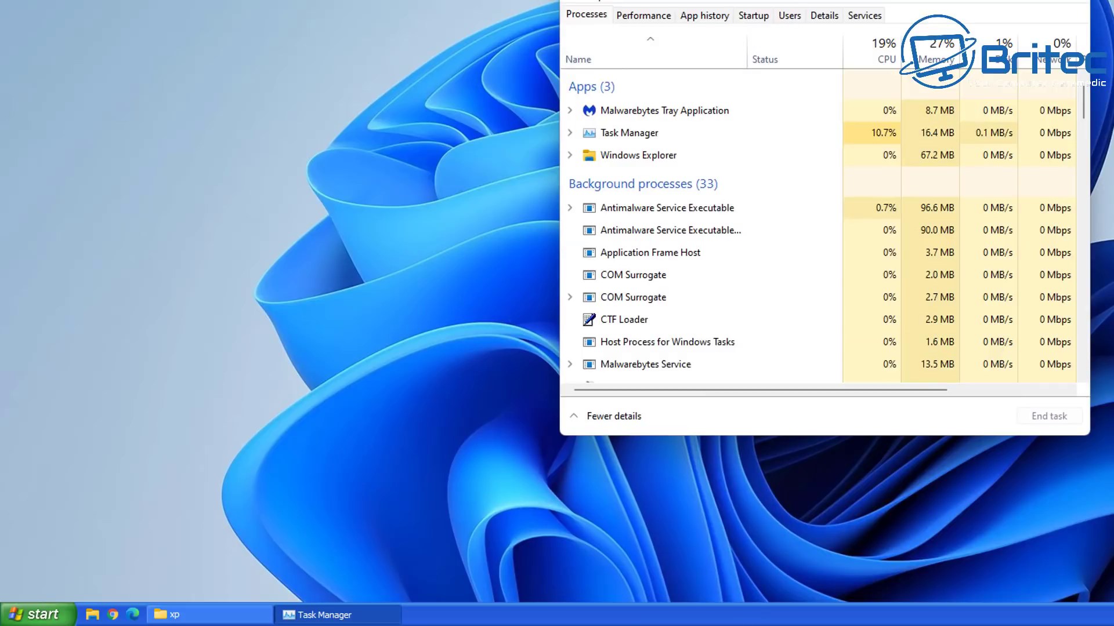
{"action": "left_click", "coordinate": [618, 157]}
{"action": "right_click", "coordinate": [617, 154]}
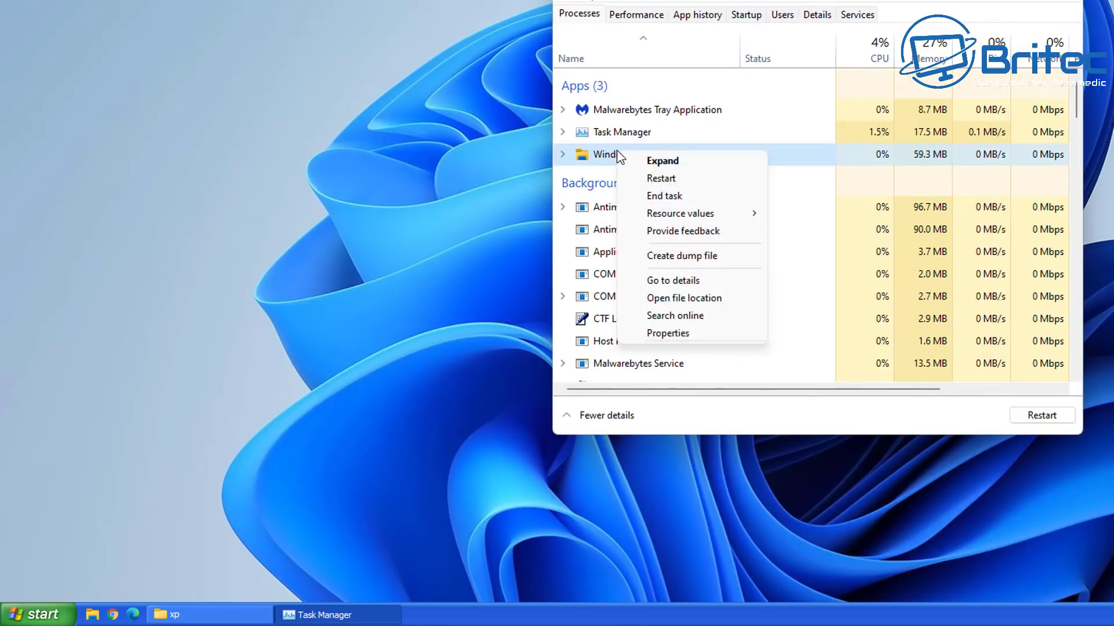
{"action": "left_click", "coordinate": [675, 180]}
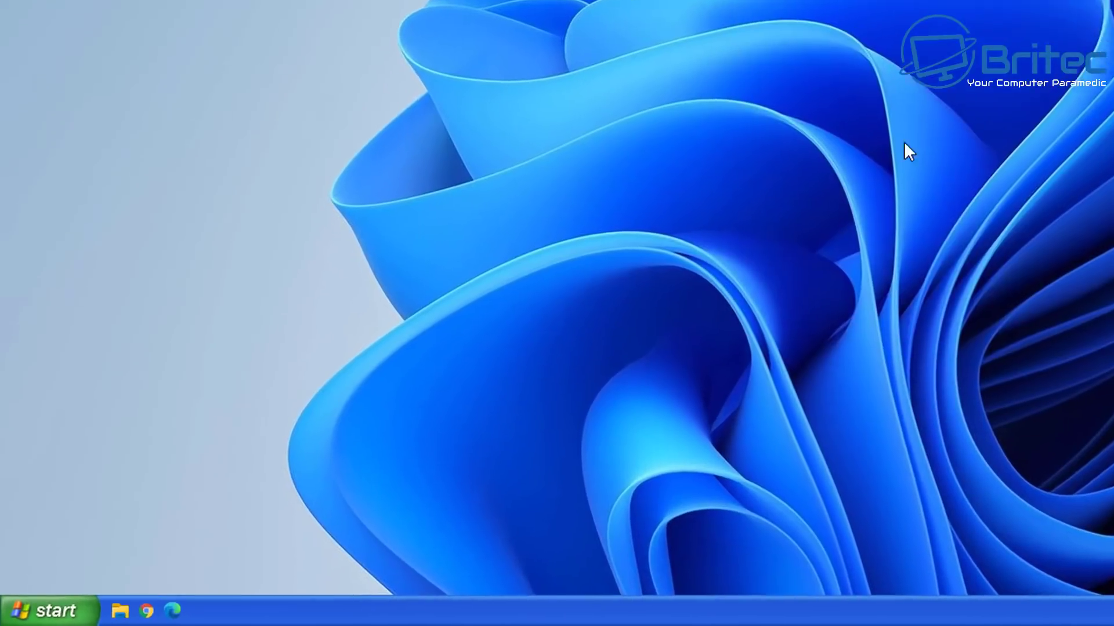
{"action": "left_click", "coordinate": [54, 606]}
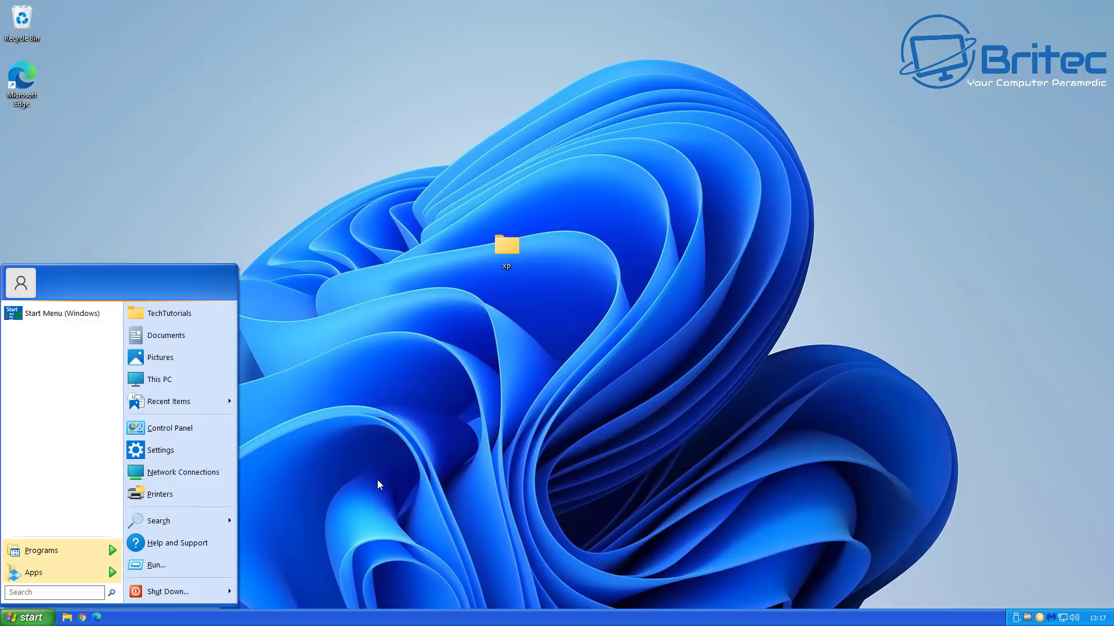
{"action": "left_click", "coordinate": [377, 480]}
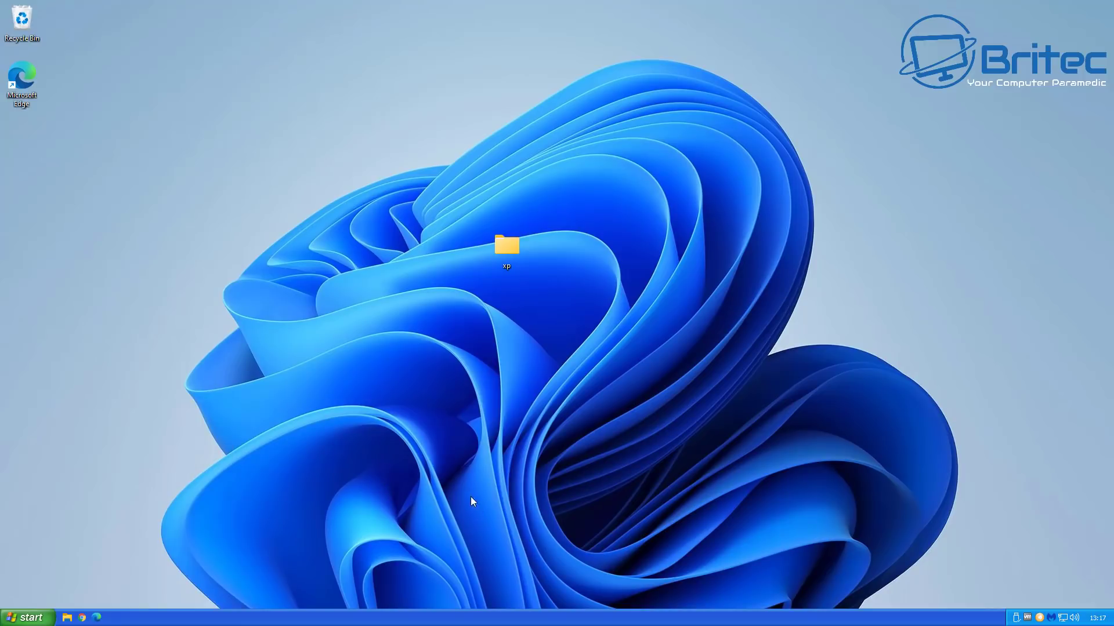
Set the JPG image in the xp folder as the Bliss desktop background and close the folder
{"action": "double_click", "coordinate": [504, 246]}
{"action": "left_click", "coordinate": [390, 306]}
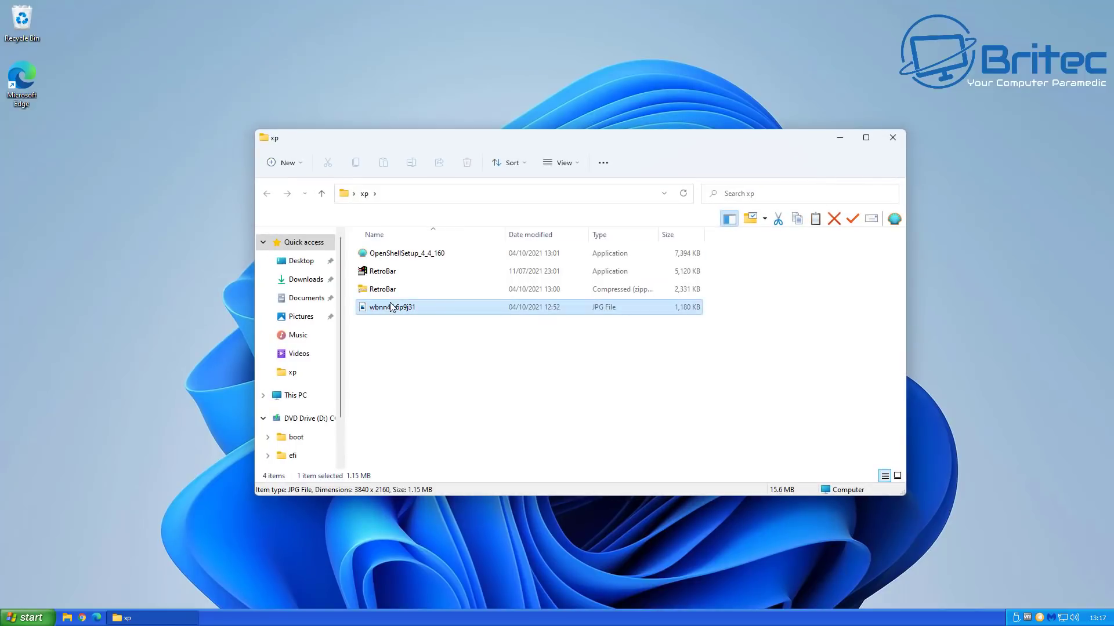
{"action": "right_click", "coordinate": [391, 307]}
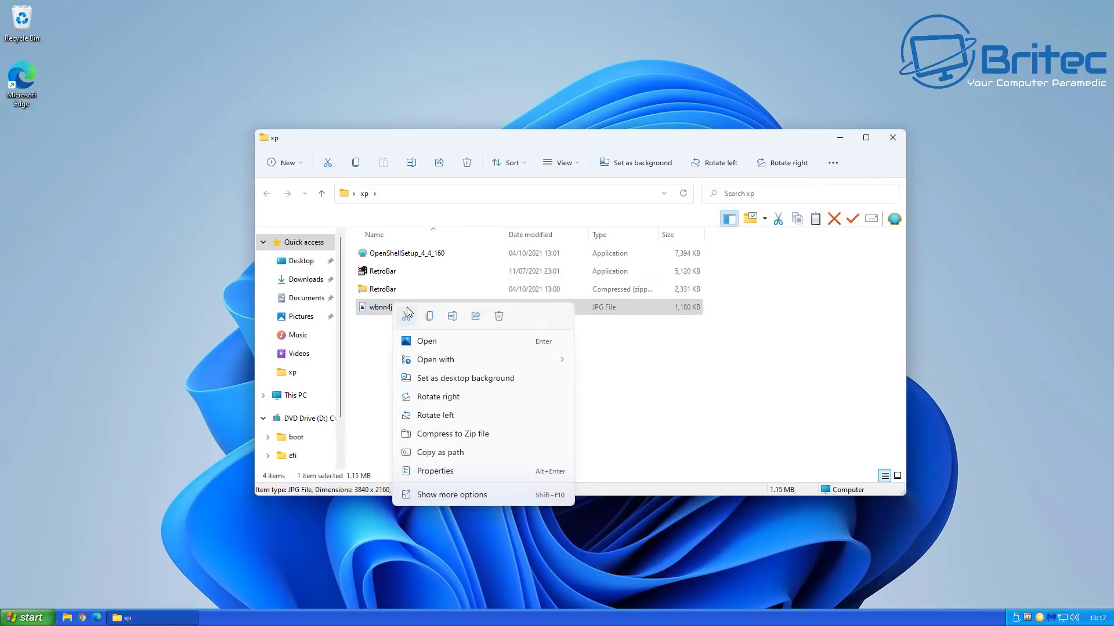
{"action": "left_click", "coordinate": [475, 384]}
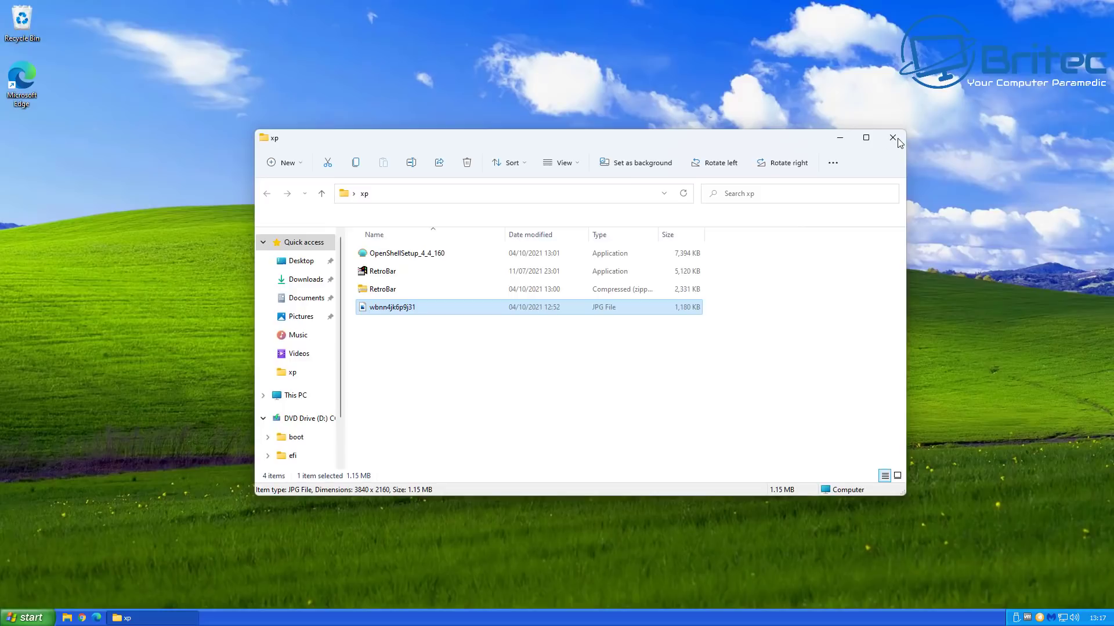
{"action": "left_click", "coordinate": [892, 138]}
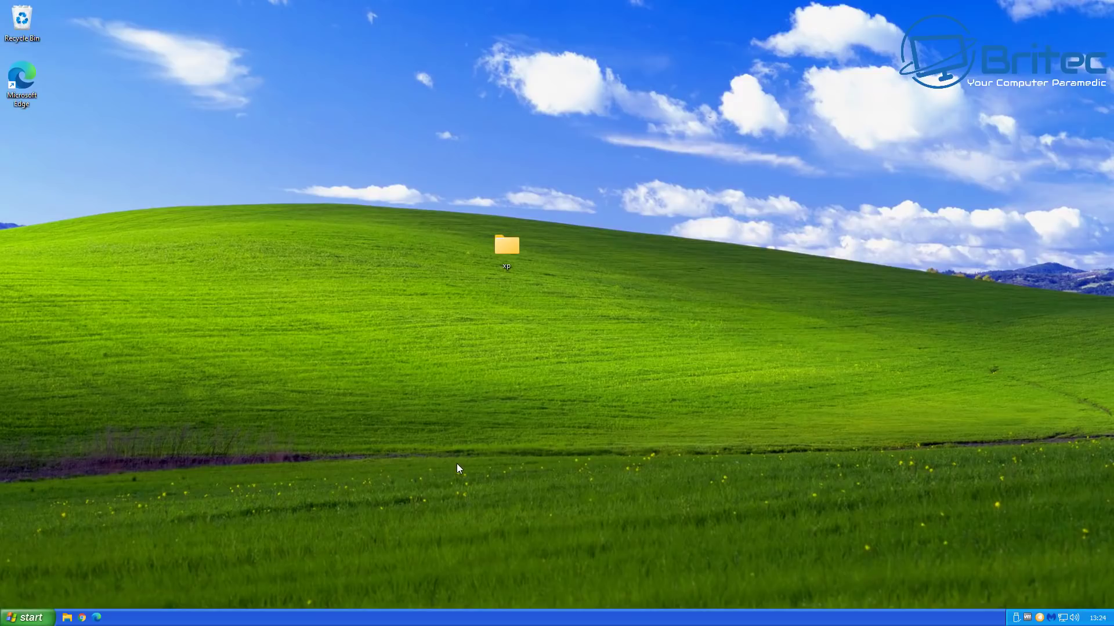
Open Control Panel and then Settings from the Start menu, closing each to confirm they work
{"action": "left_click", "coordinate": [25, 618]}
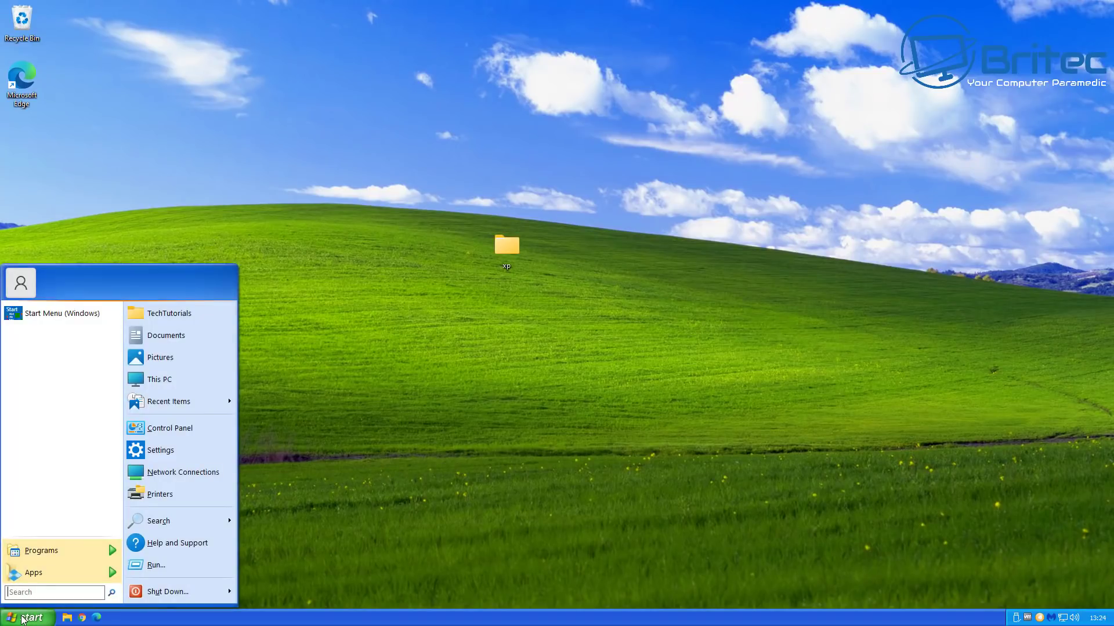
{"action": "left_click", "coordinate": [170, 429]}
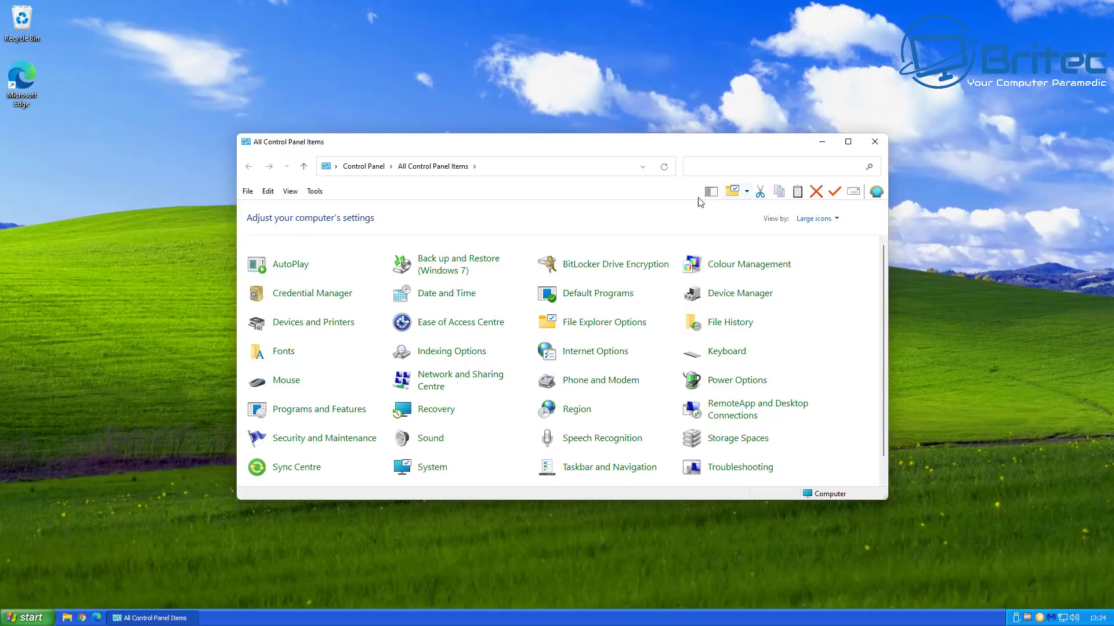
{"action": "left_click", "coordinate": [874, 142]}
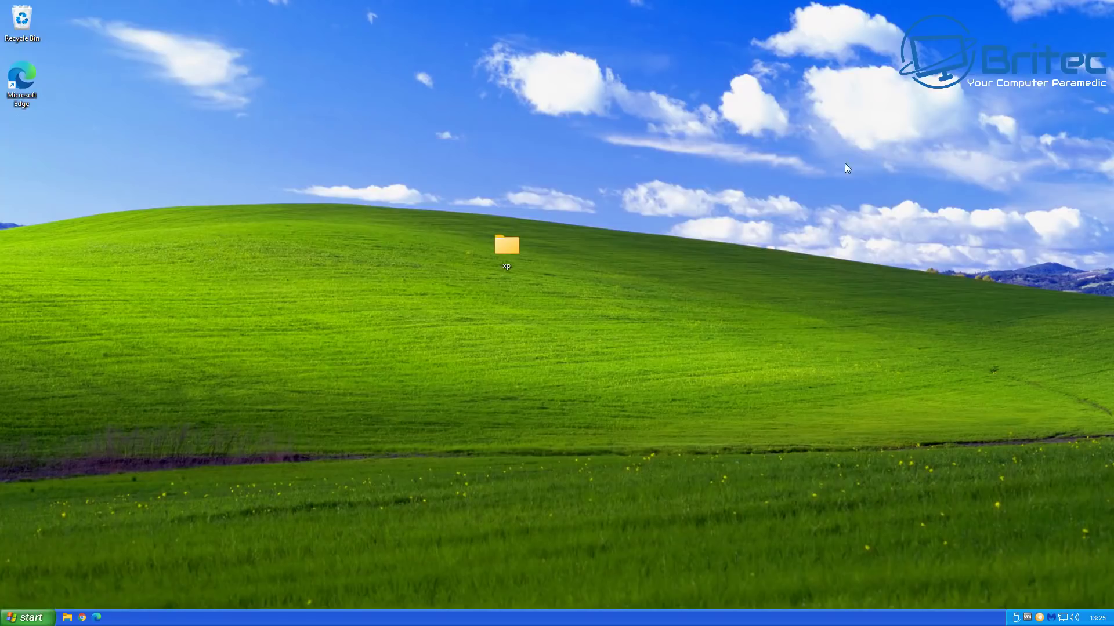
{"action": "left_click", "coordinate": [28, 618]}
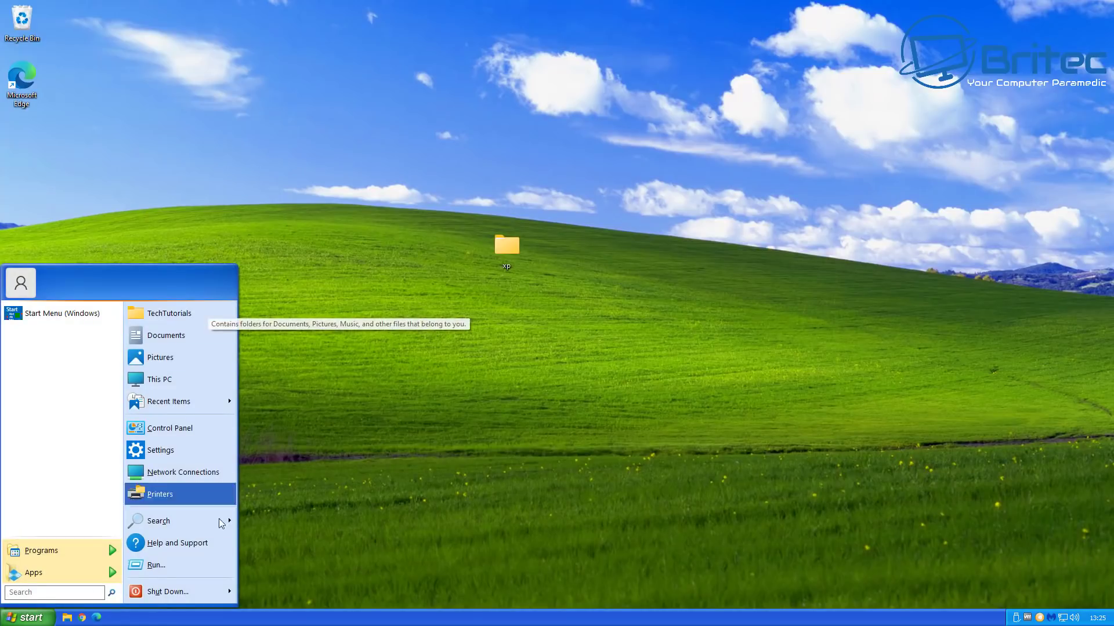
{"action": "left_click", "coordinate": [200, 451]}
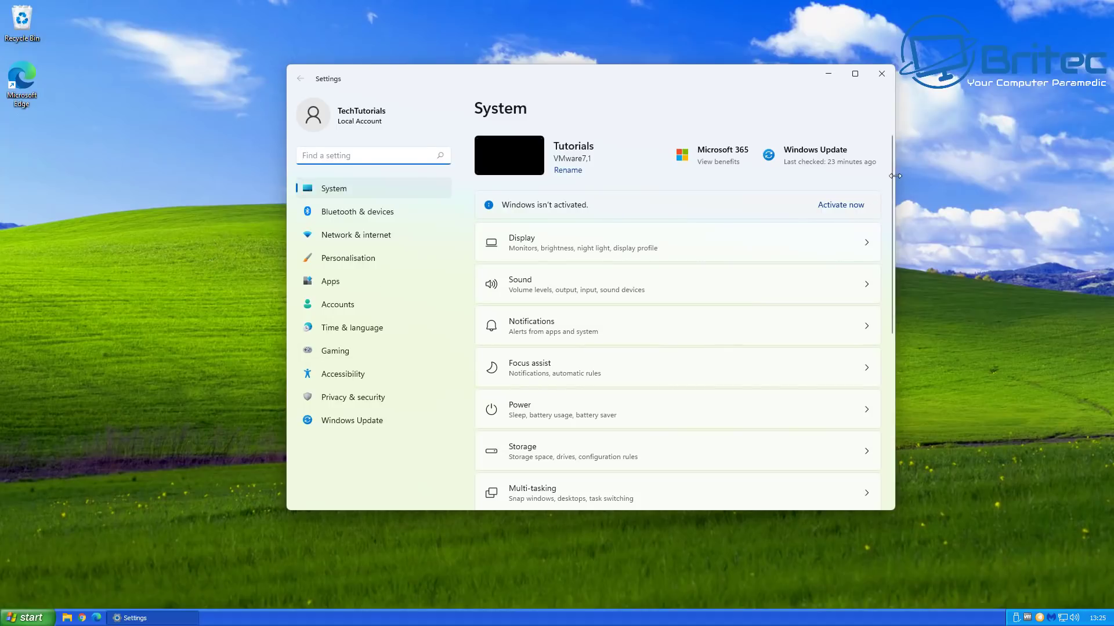
{"action": "left_click_drag", "start_coordinate": [892, 182], "coordinate": [881, 355]}
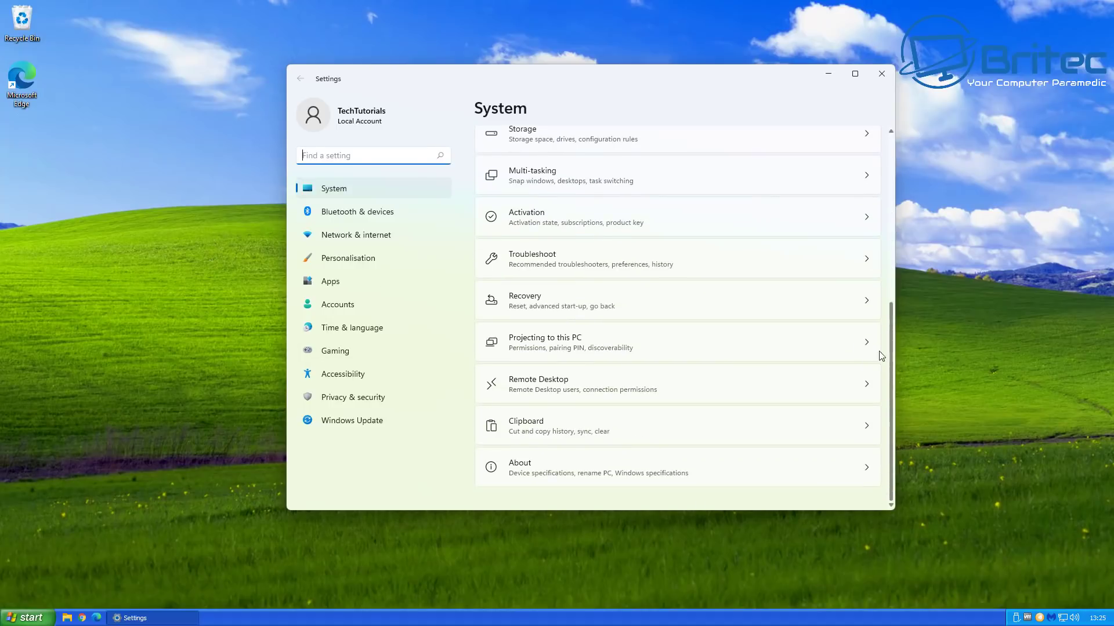
{"action": "left_click", "coordinate": [888, 71]}
Open File Explorer on This PC with Win+E after dismissing the taskbar menu
{"action": "right_click", "coordinate": [490, 613]}
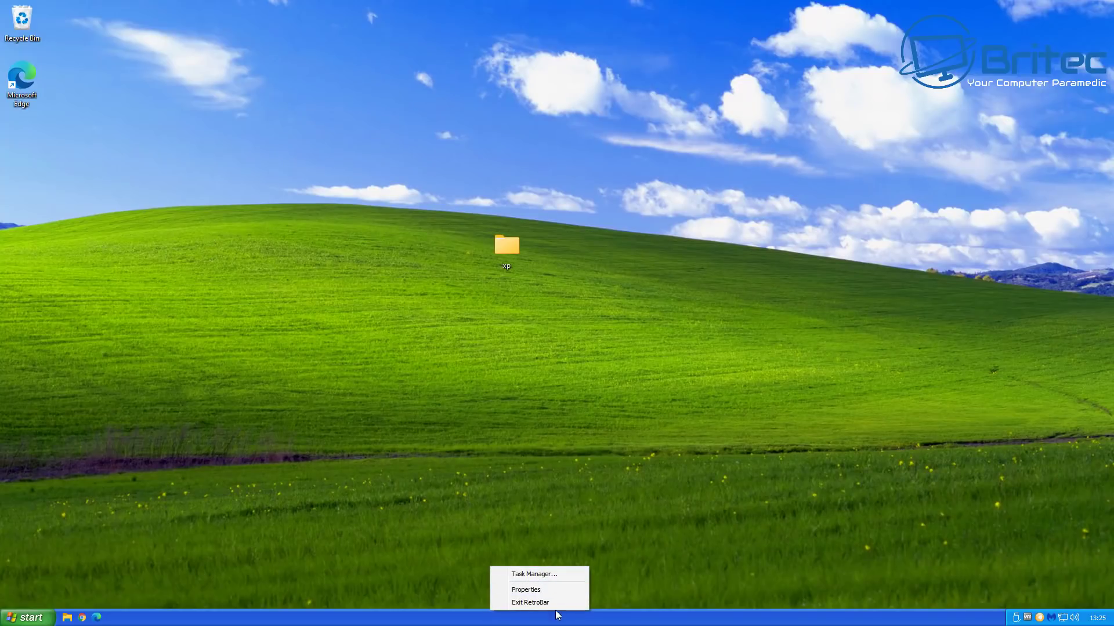
{"action": "left_click", "coordinate": [638, 545]}
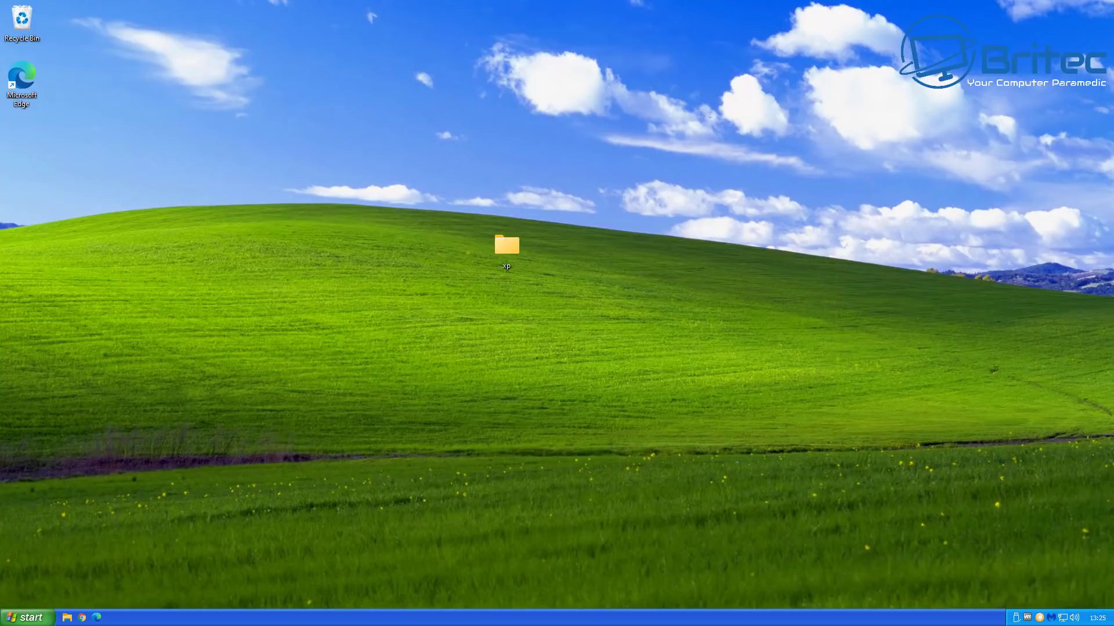
{"action": "key", "text": "super+e"}
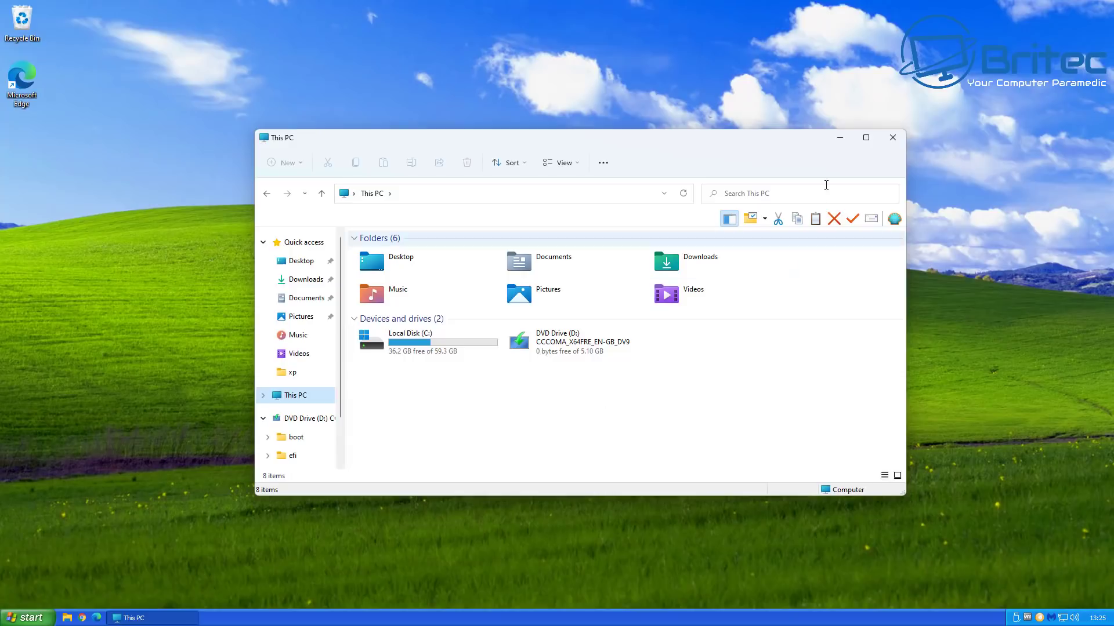
Close the This PC File Explorer window
{"action": "left_click", "coordinate": [892, 139]}
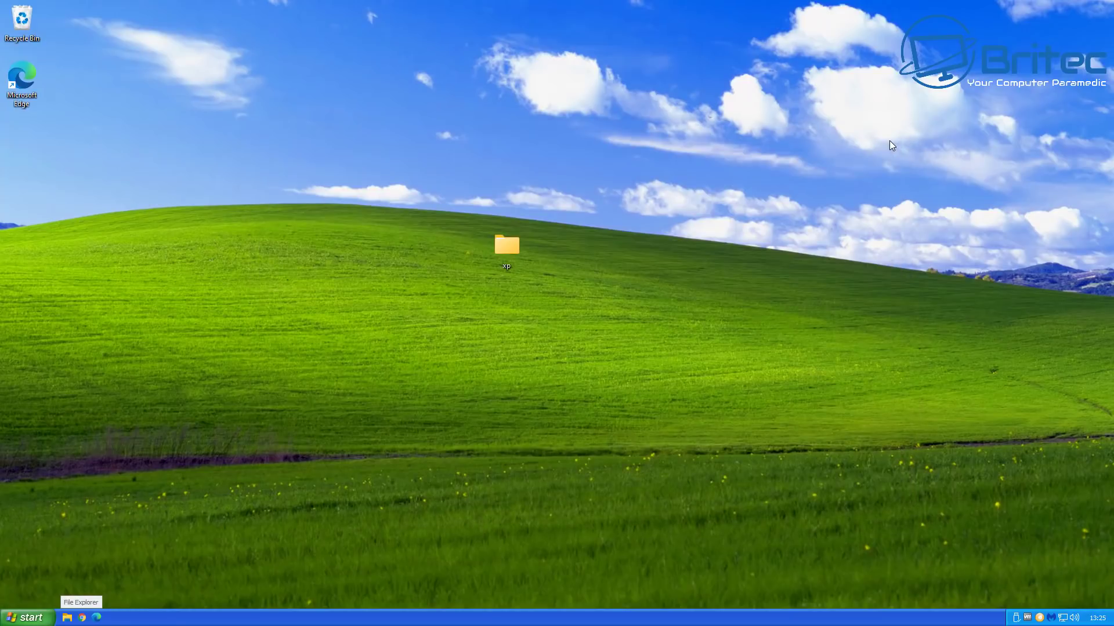